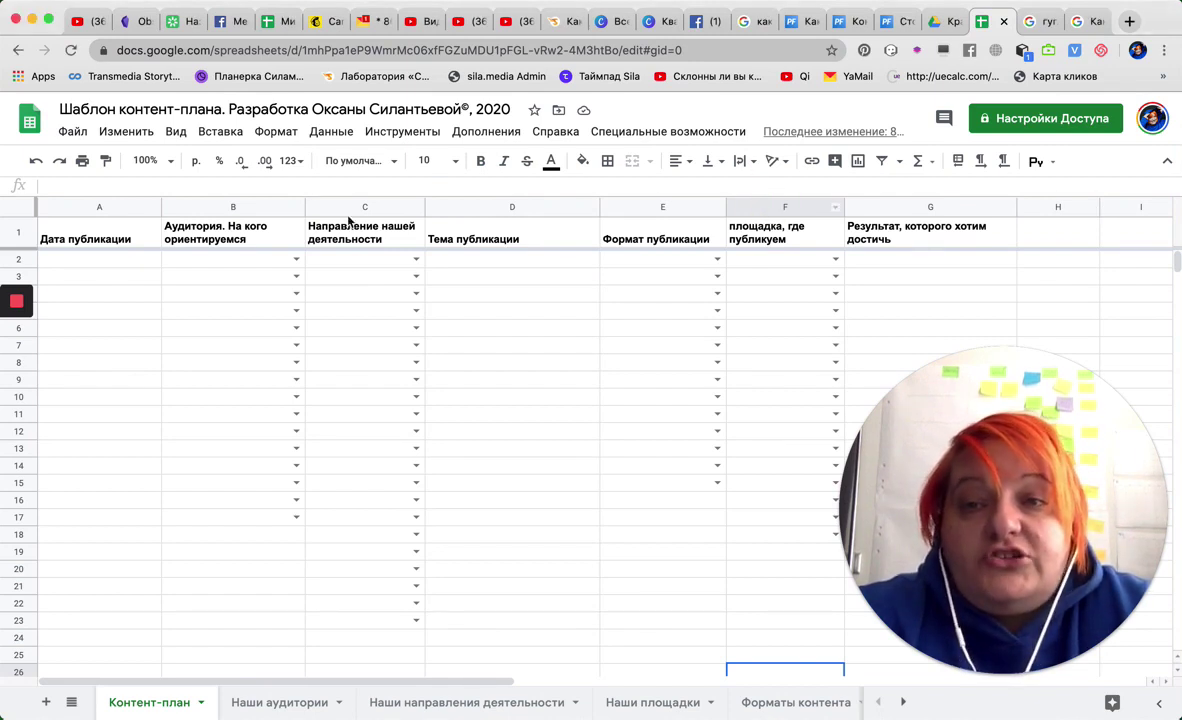
Step: Review the audience, activity direction, publication date and desired result columns of the content plan sheet
click(262, 204)
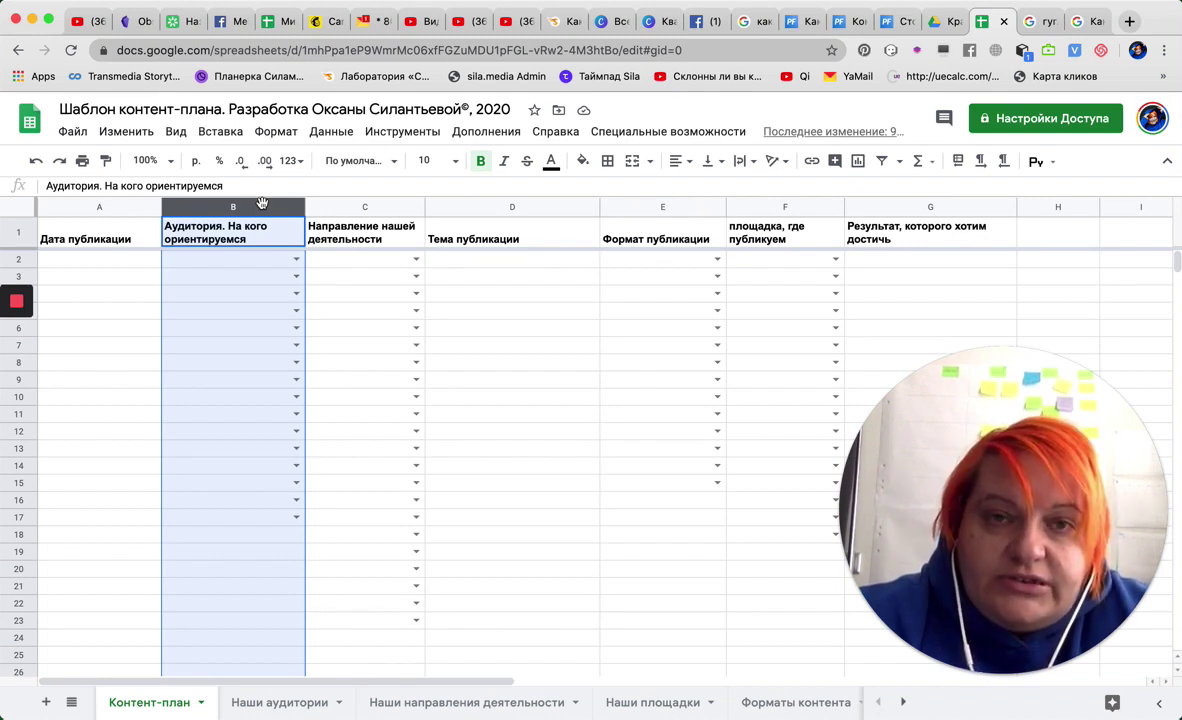
click(346, 207)
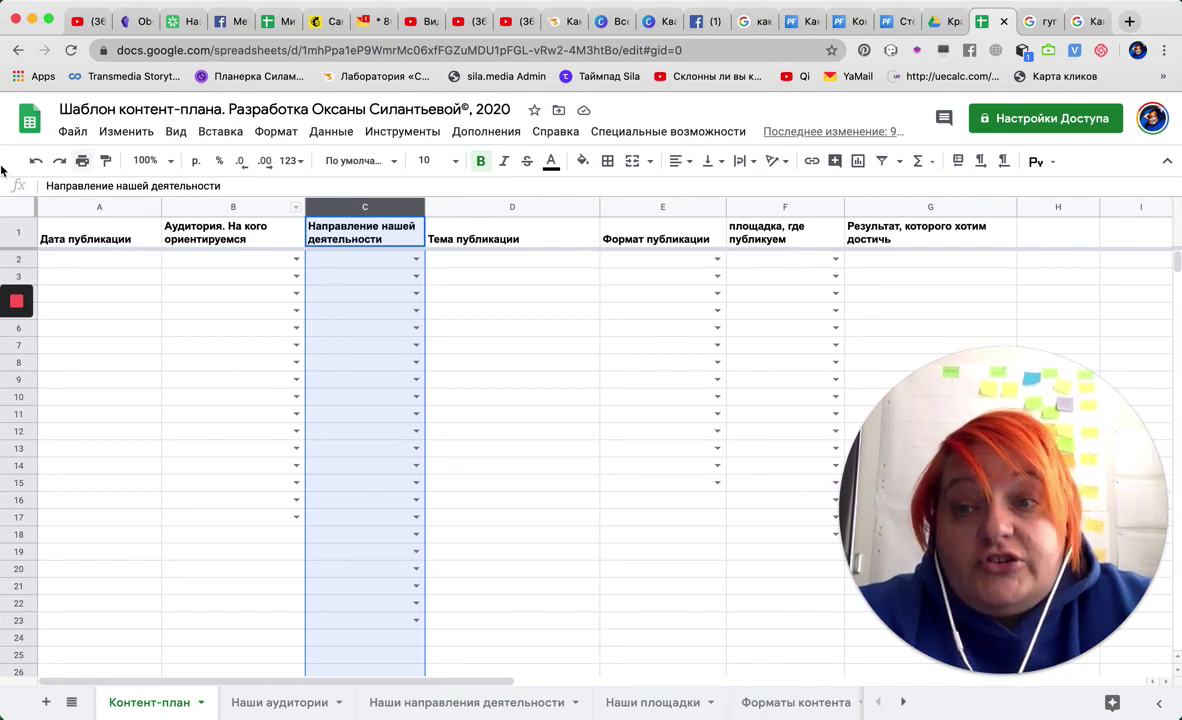
click(124, 208)
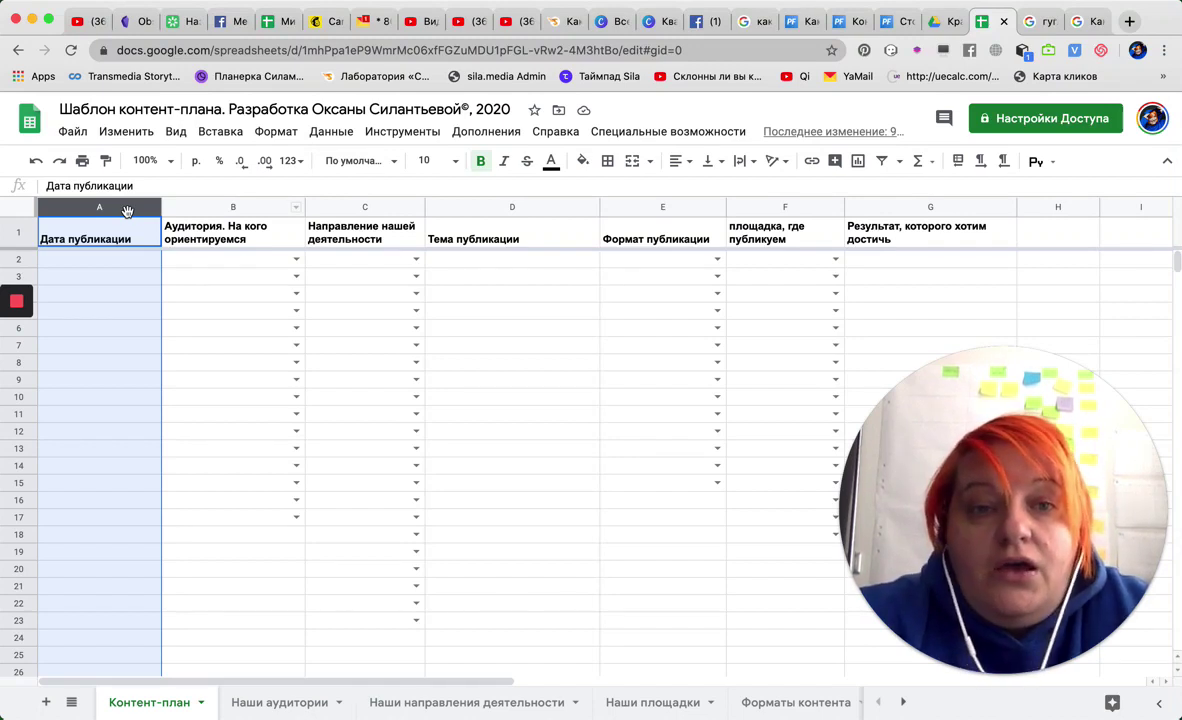
click(919, 207)
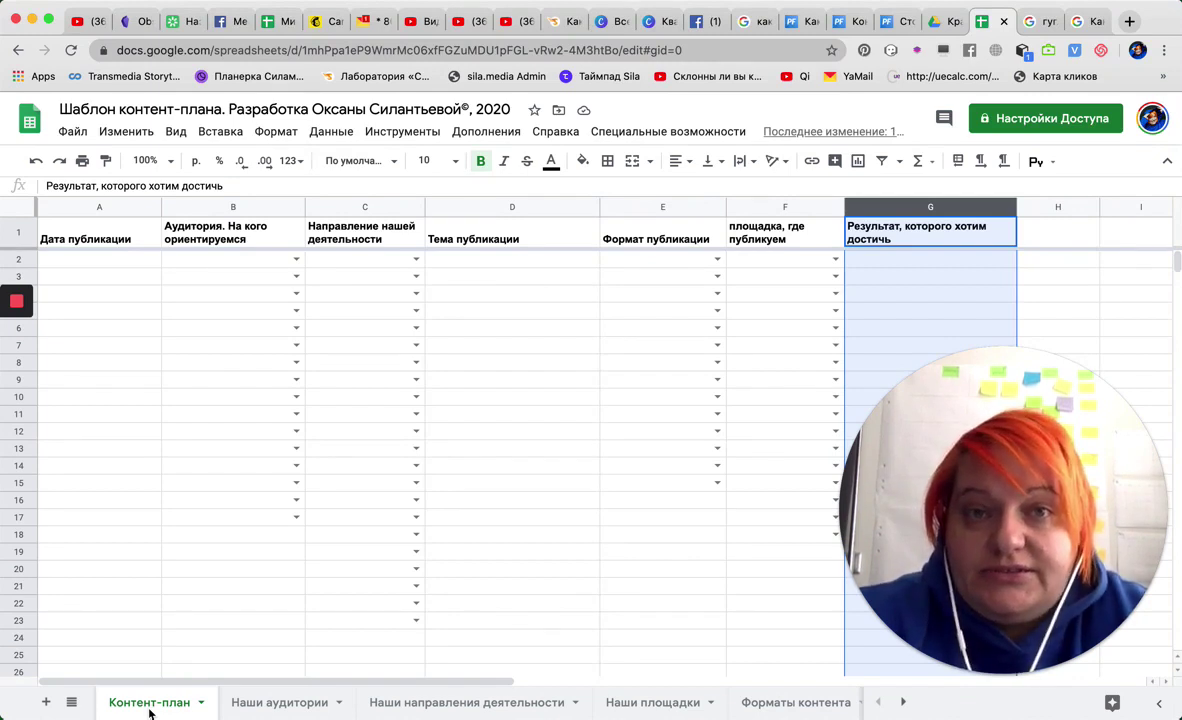
Step: Add "Журналисты" as a new entry in cell A6, below the existing audiences on the "Наши аудитории" sheet
click(280, 703)
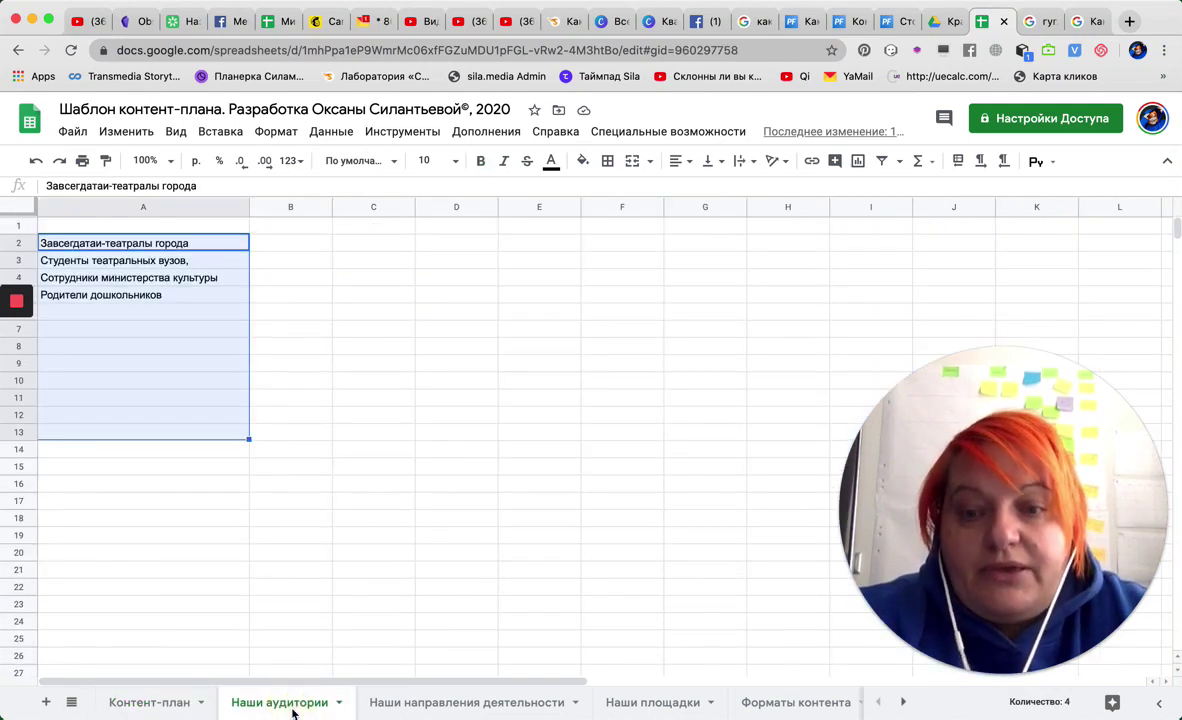
click(181, 528)
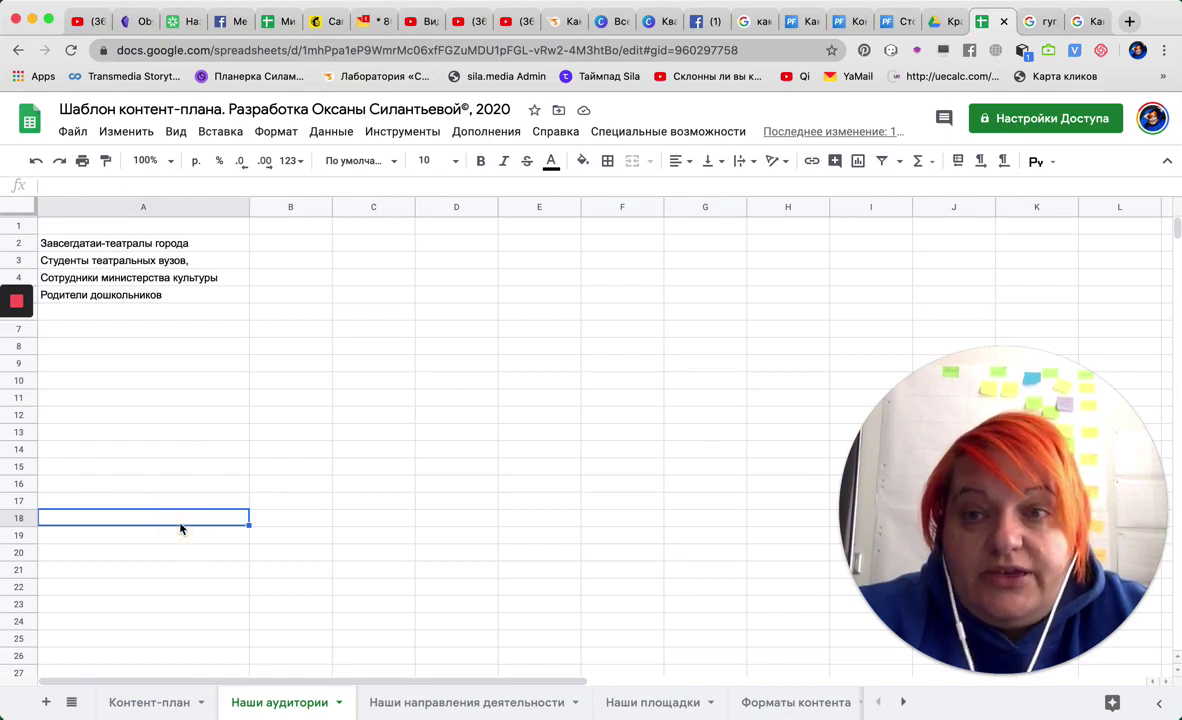
click(112, 311)
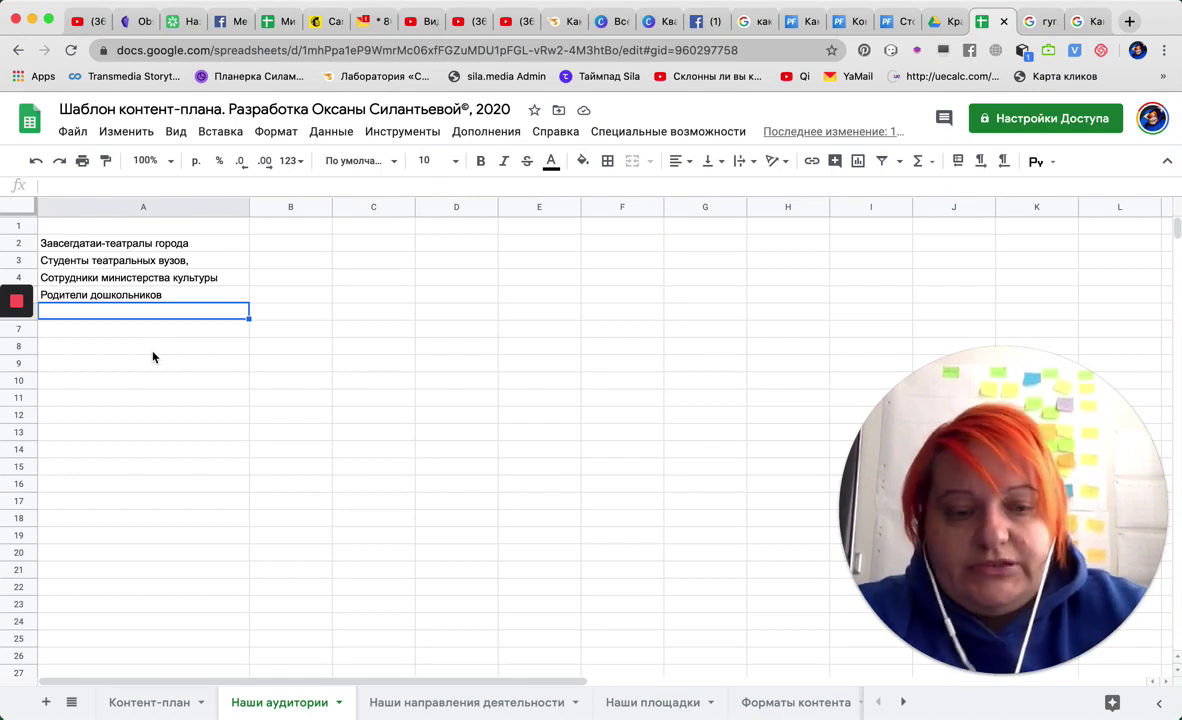
text(Журна)
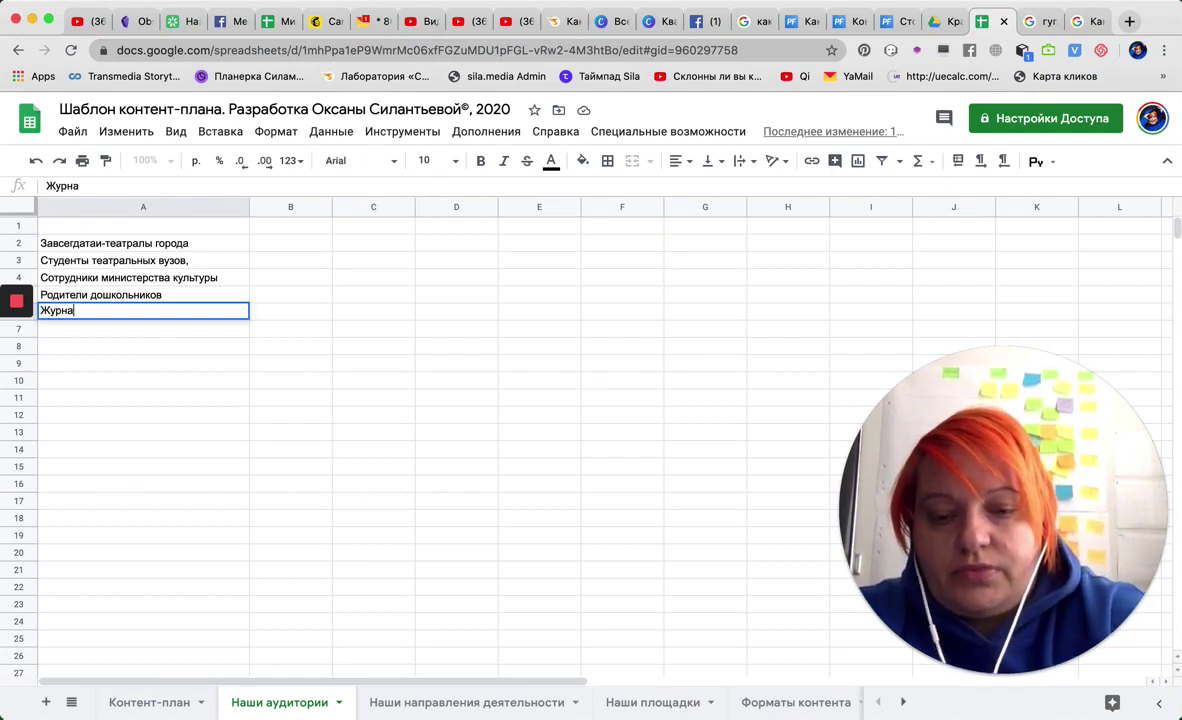
text(листы)
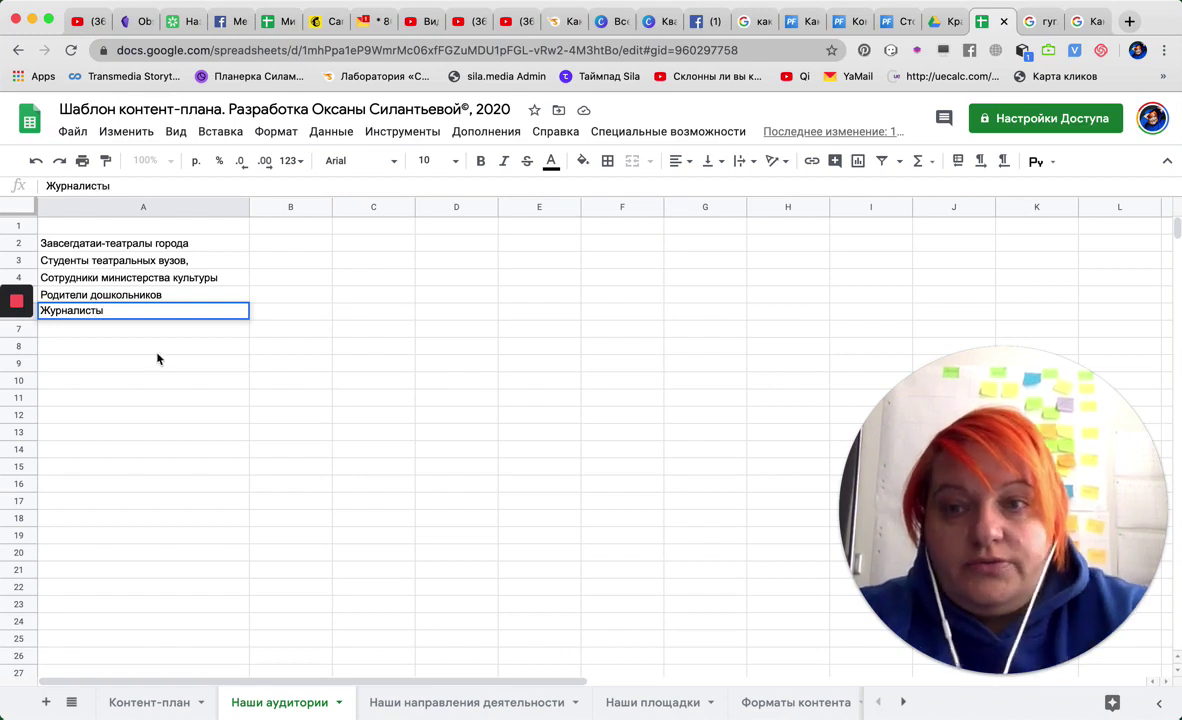
click(281, 390)
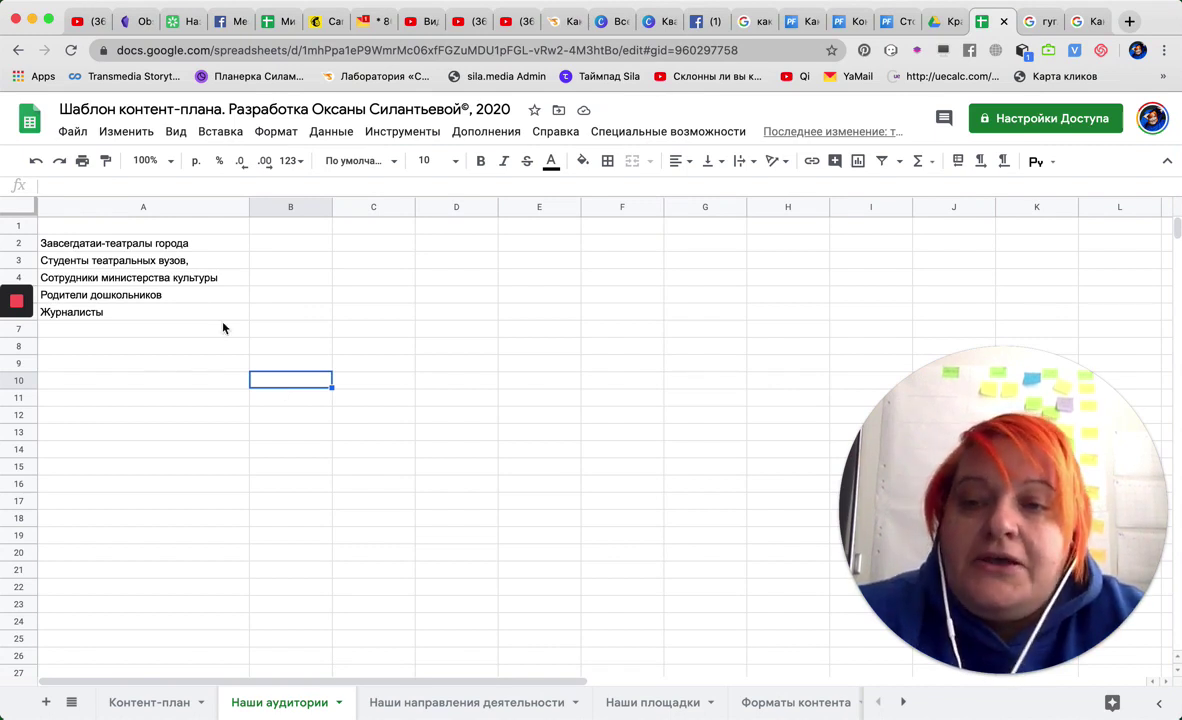
Step: Go through the entries in the audience list, from the theatre regulars down to the preschoolers' parents
click(153, 281)
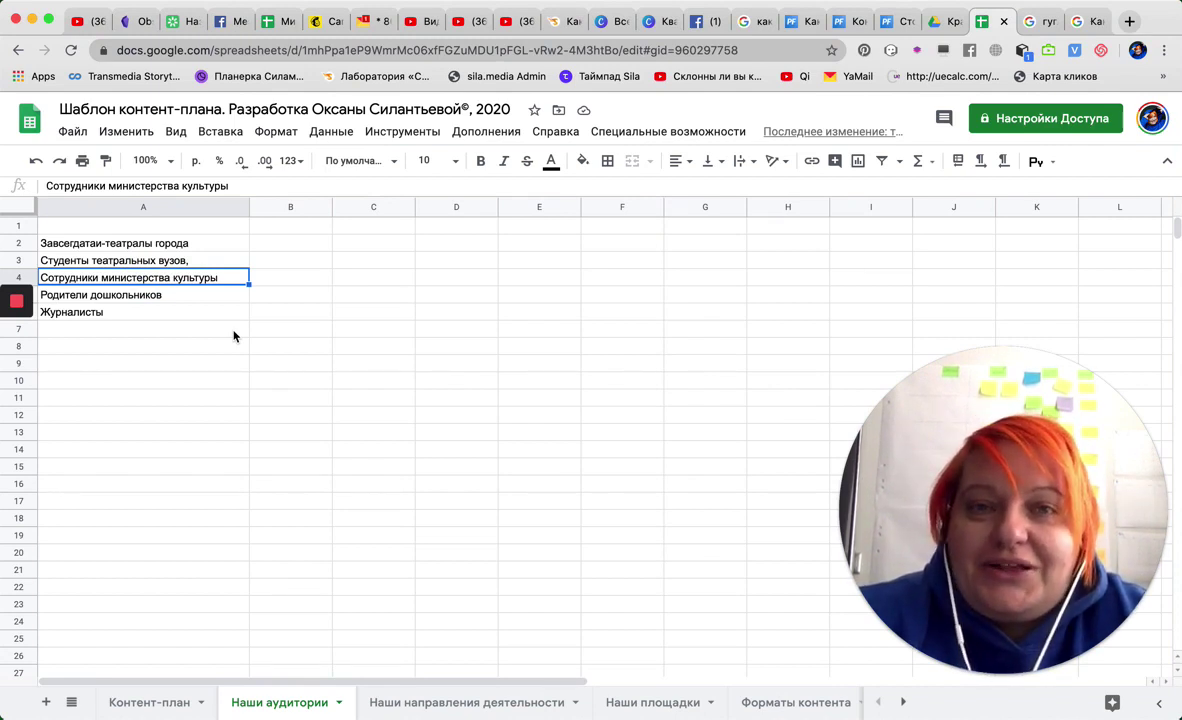
click(170, 243)
click(185, 261)
click(185, 277)
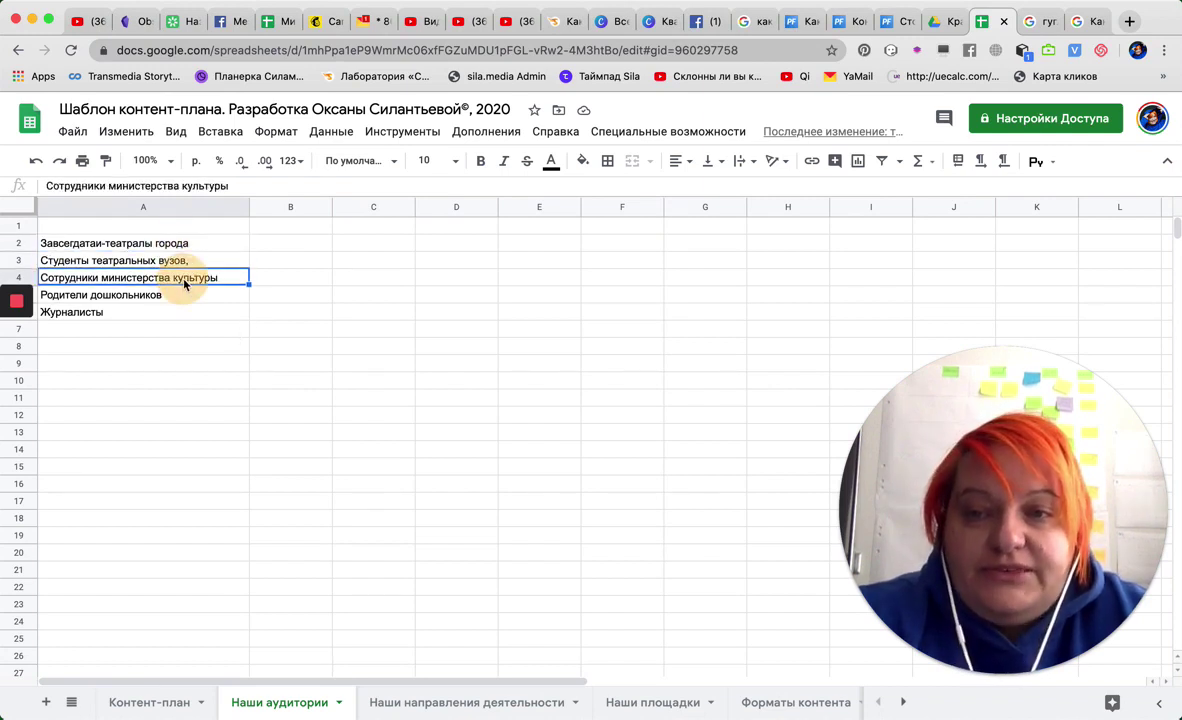
click(188, 296)
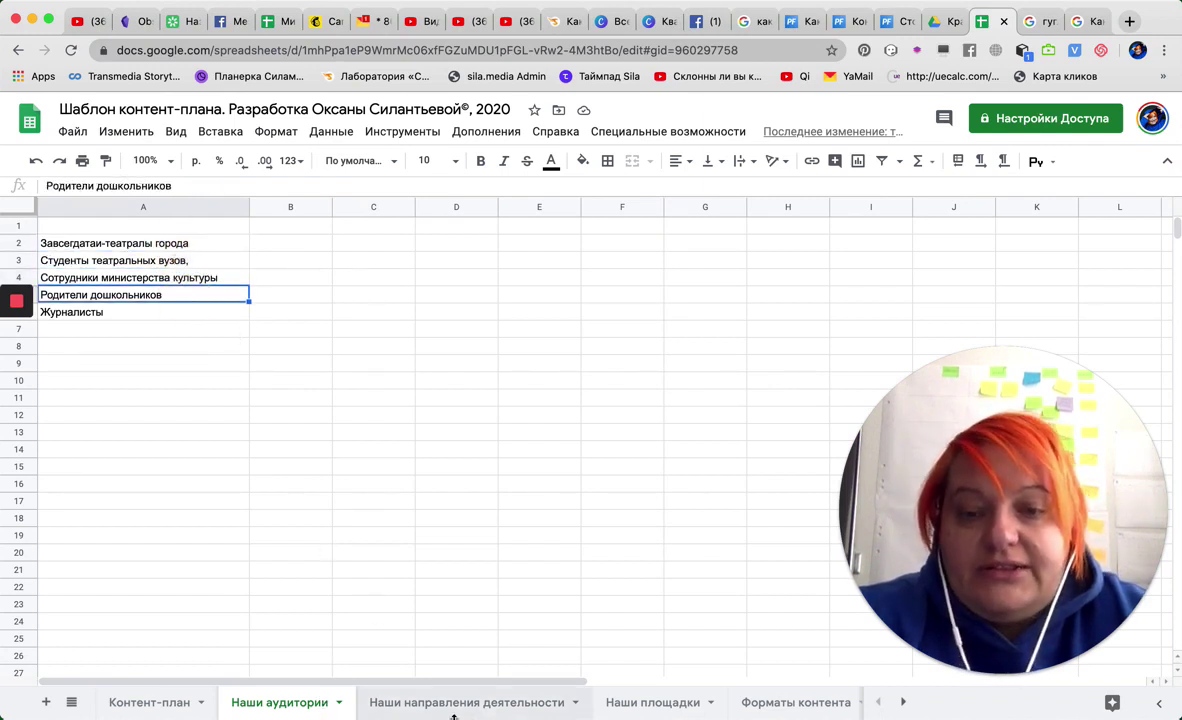
Step: On the "Наши направления деятельности" sheet, add "дистанционные интервью" in cell A5 below the existing activities
click(500, 705)
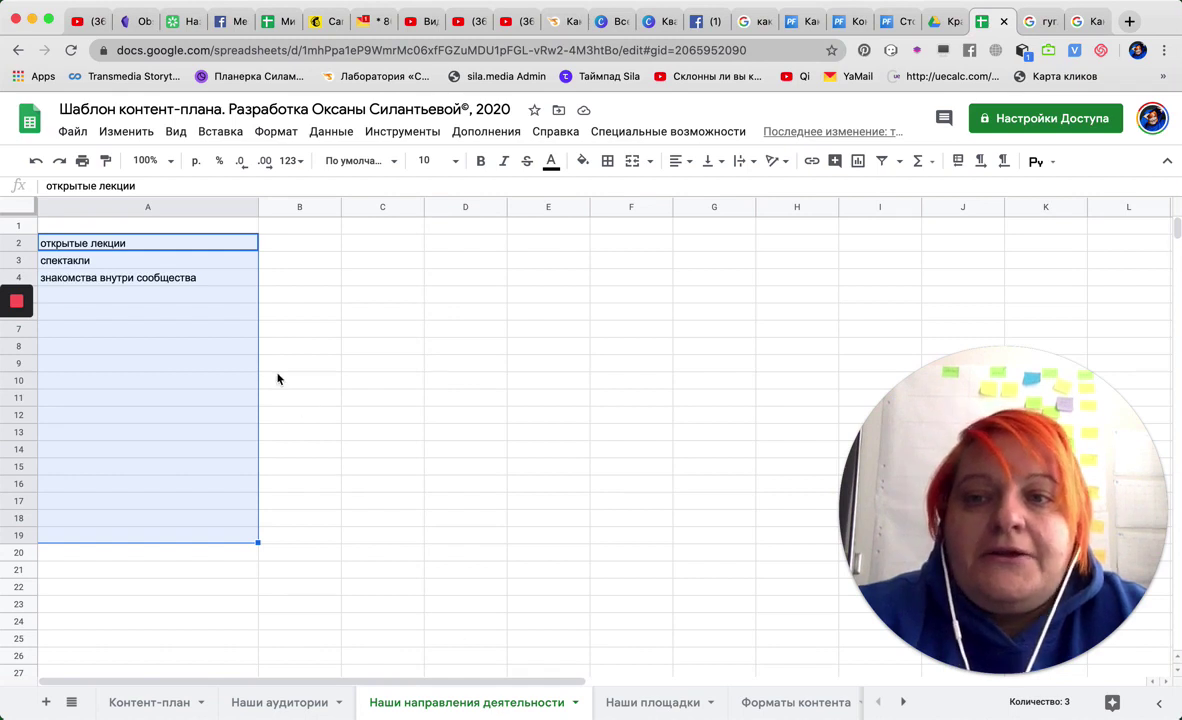
click(179, 264)
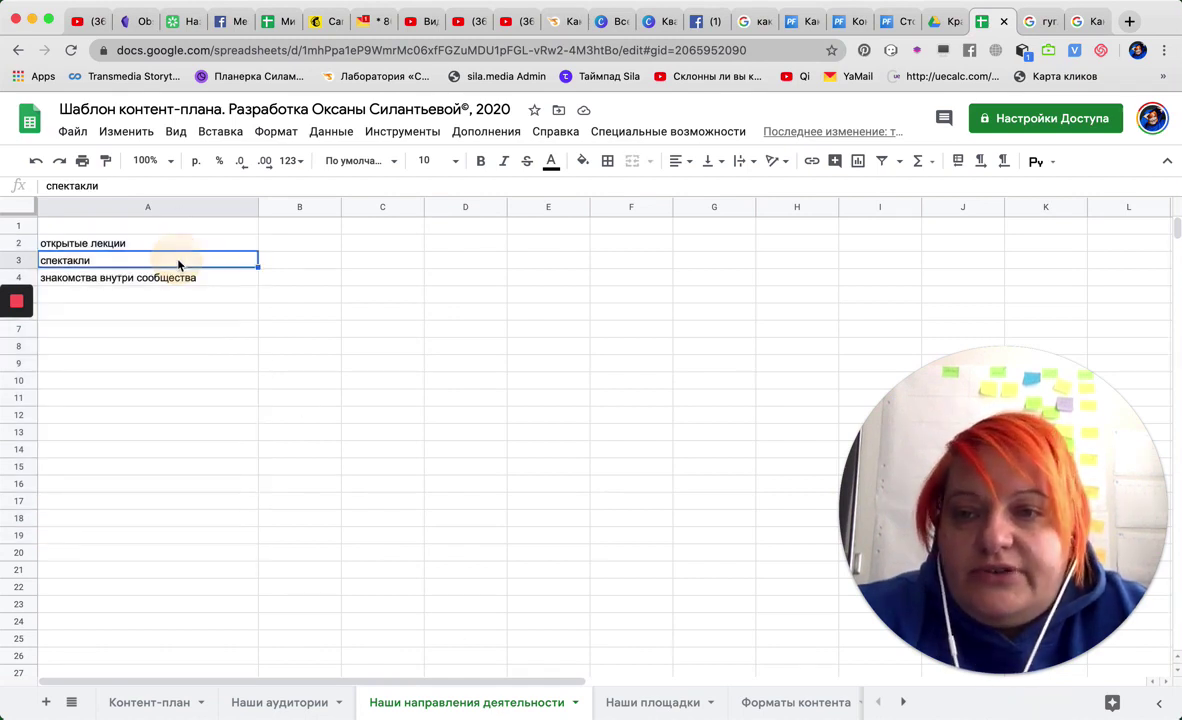
click(181, 288)
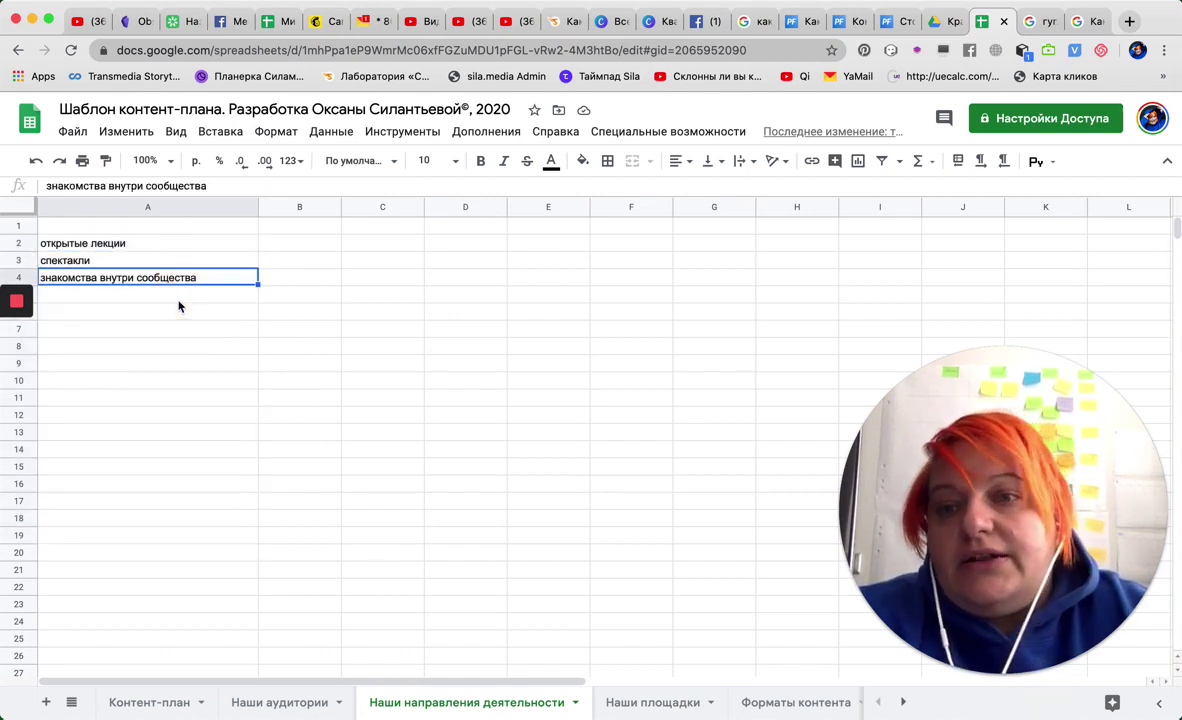
click(179, 299)
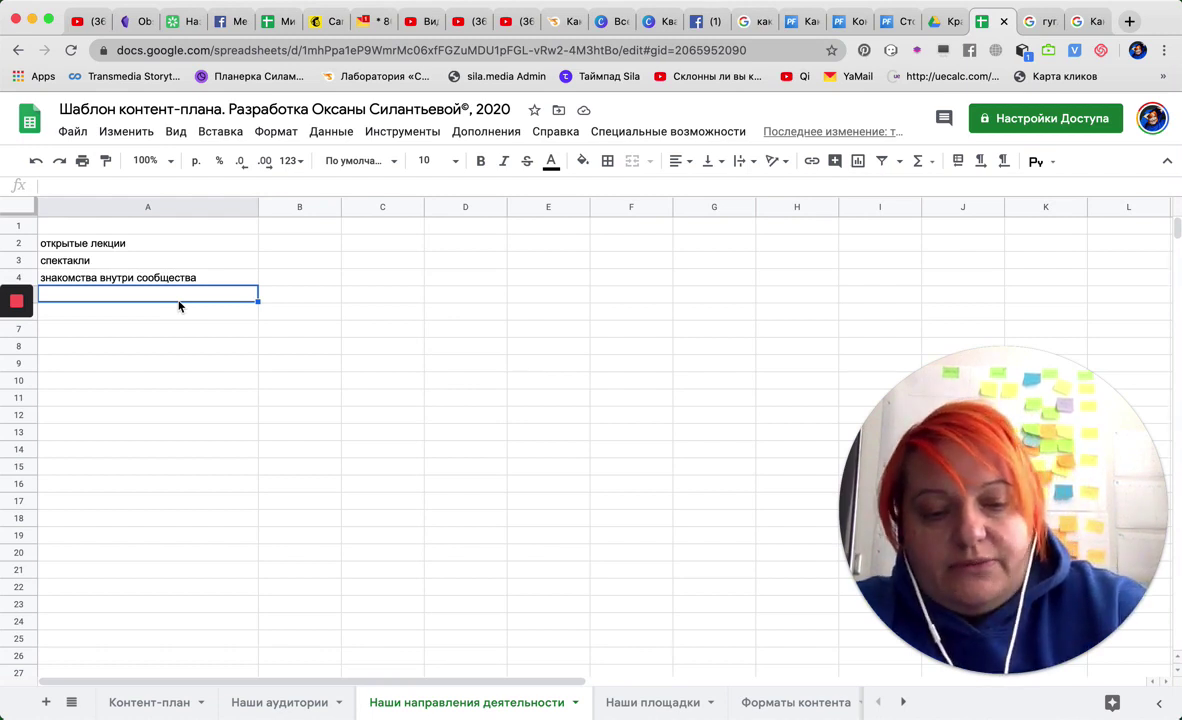
text(дистан)
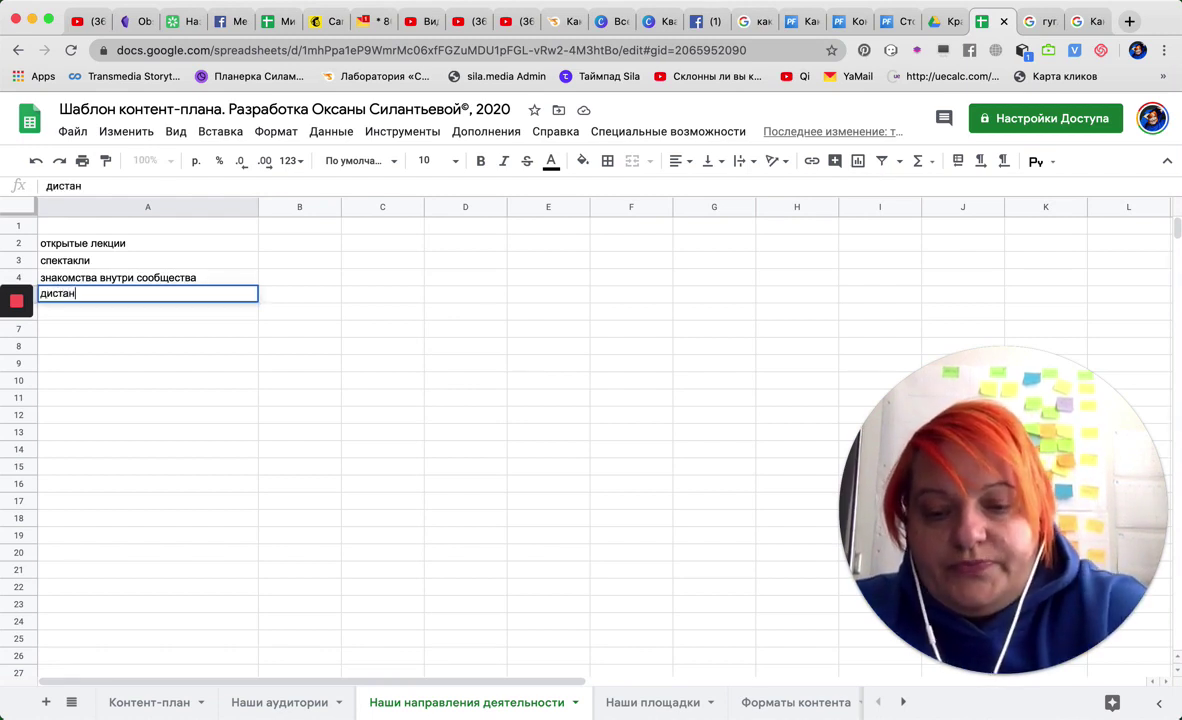
text(ционные )
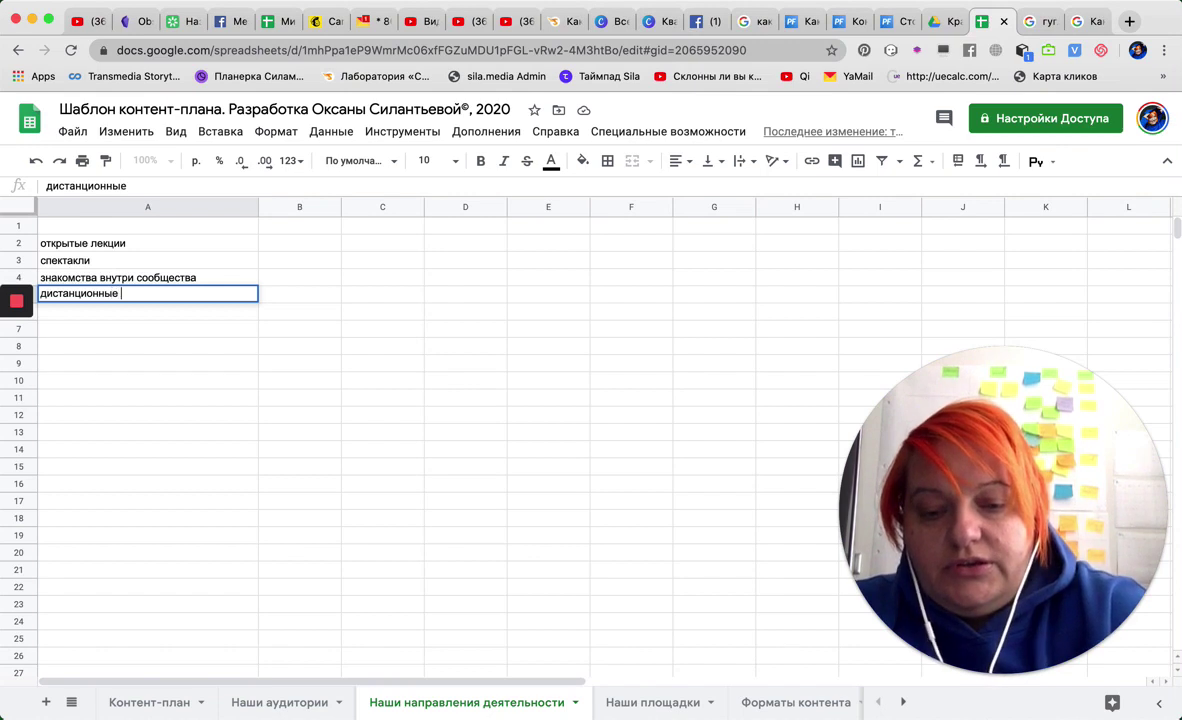
text(интерв)
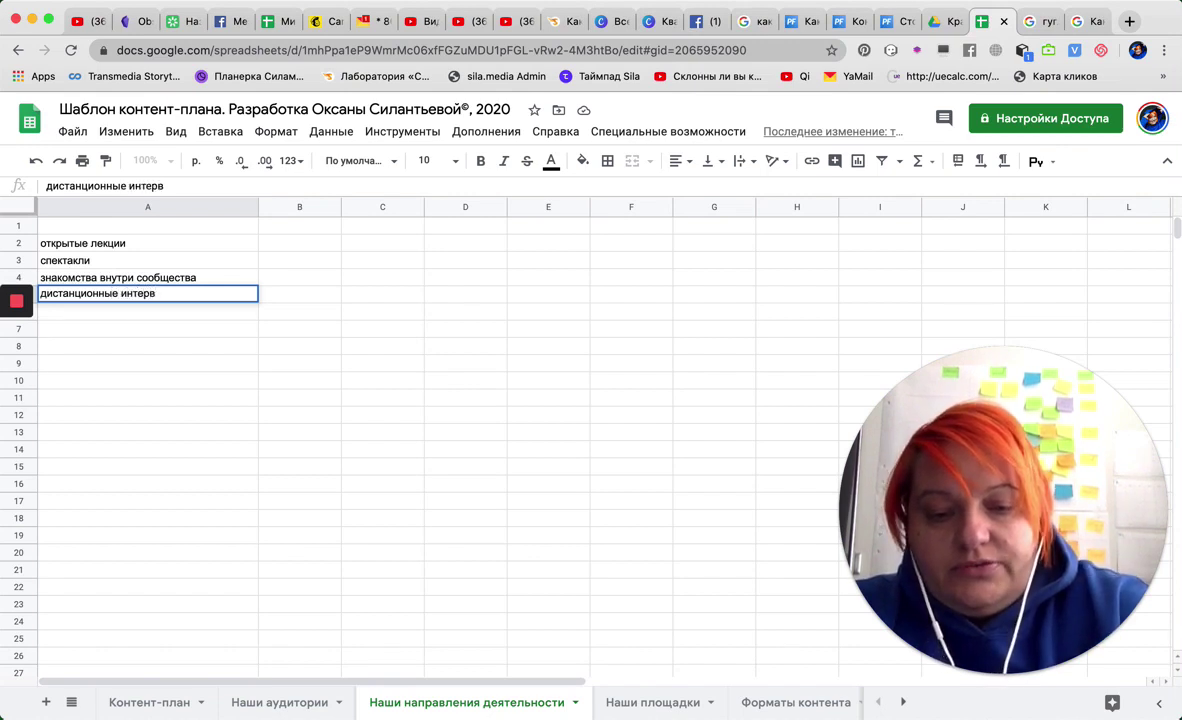
text(ью)
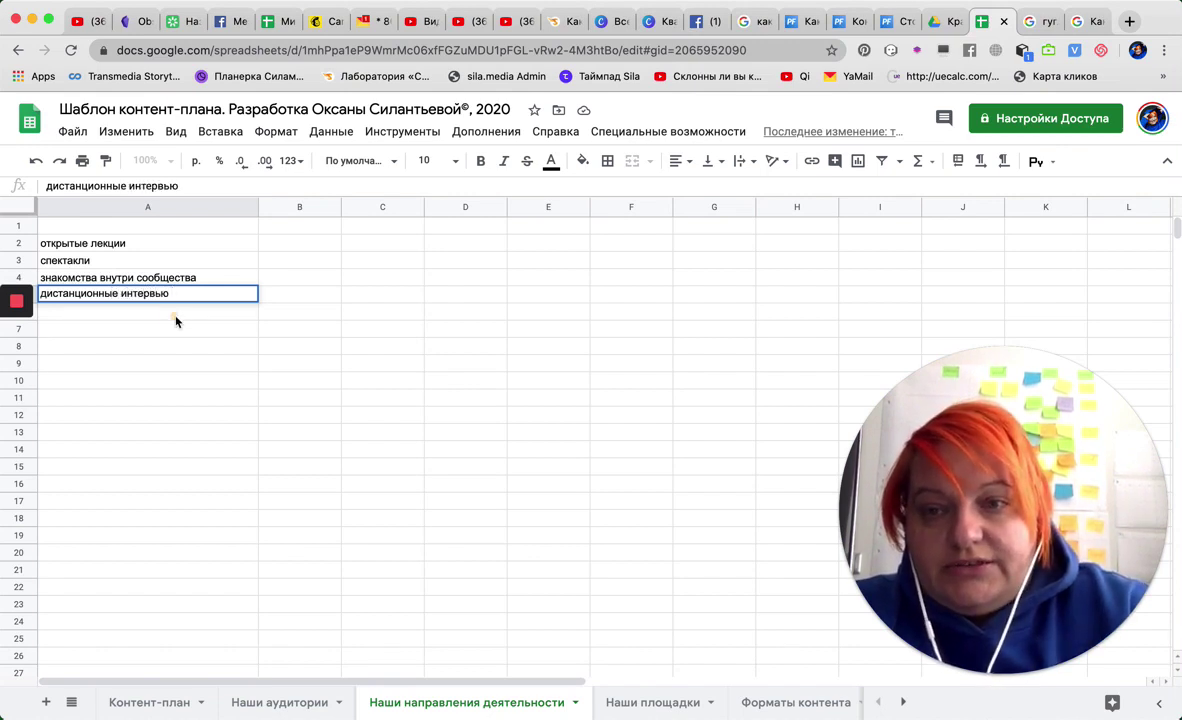
key(Return)
Step: Enter "трансляция лектория" in cell A6 as another activity direction
text(тр)
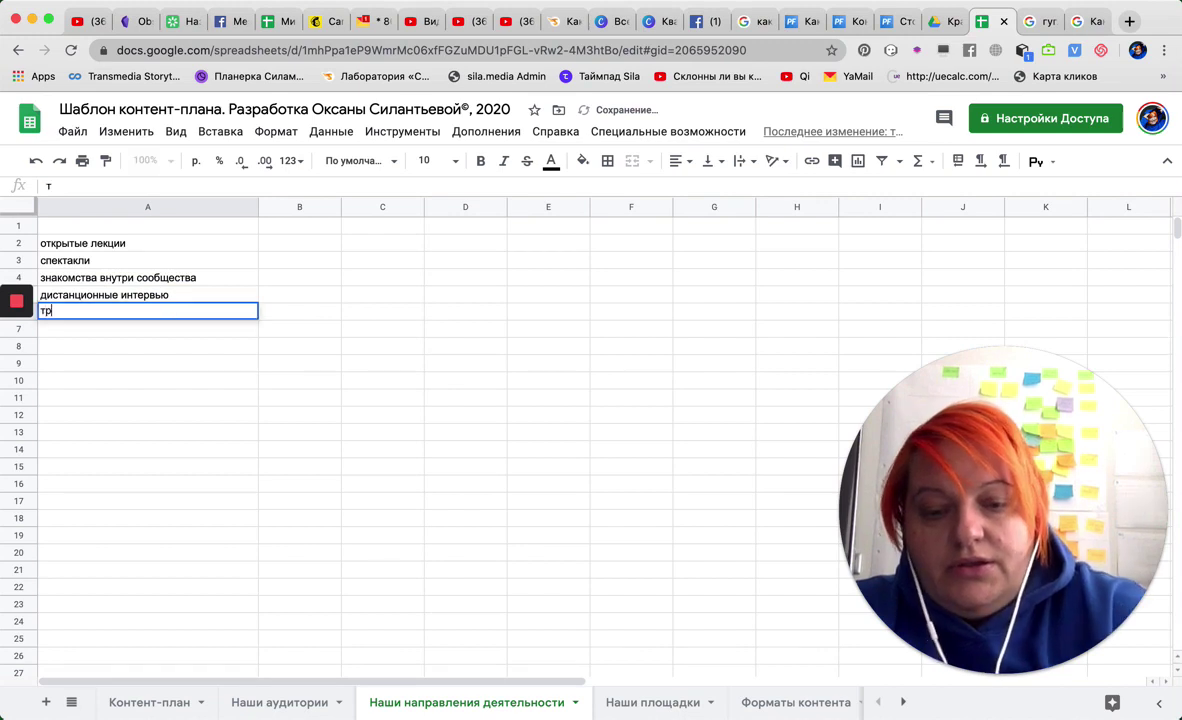
text(ансляция )
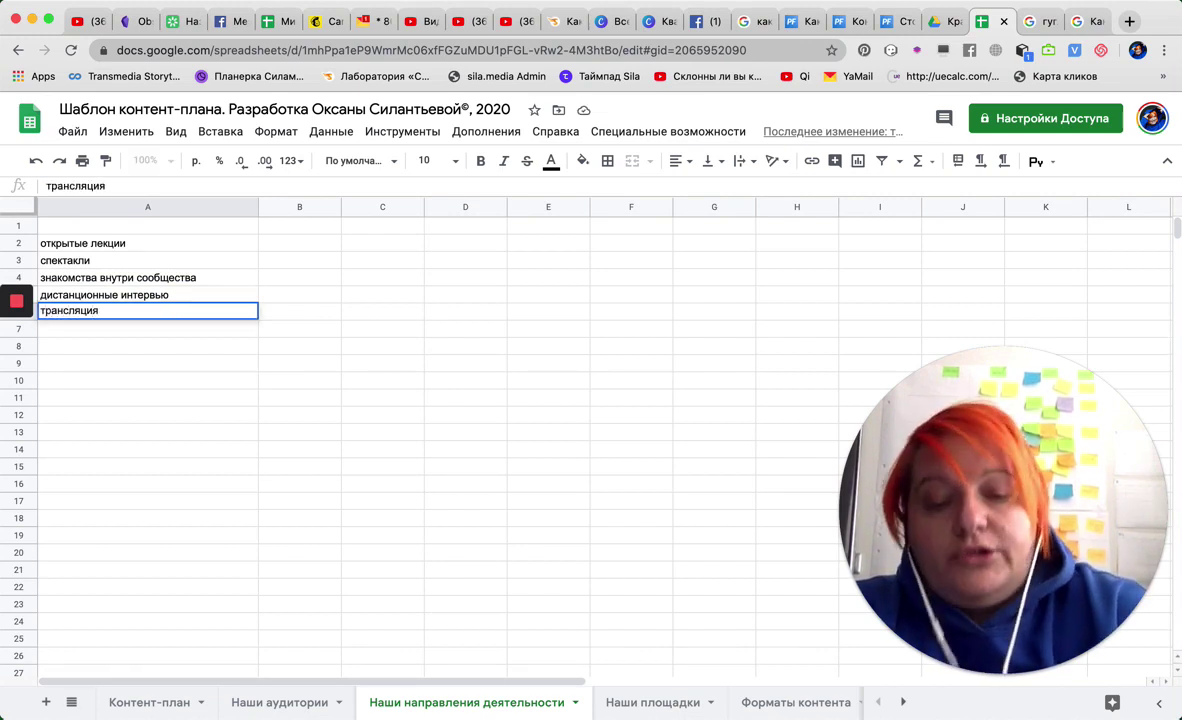
text(лектория)
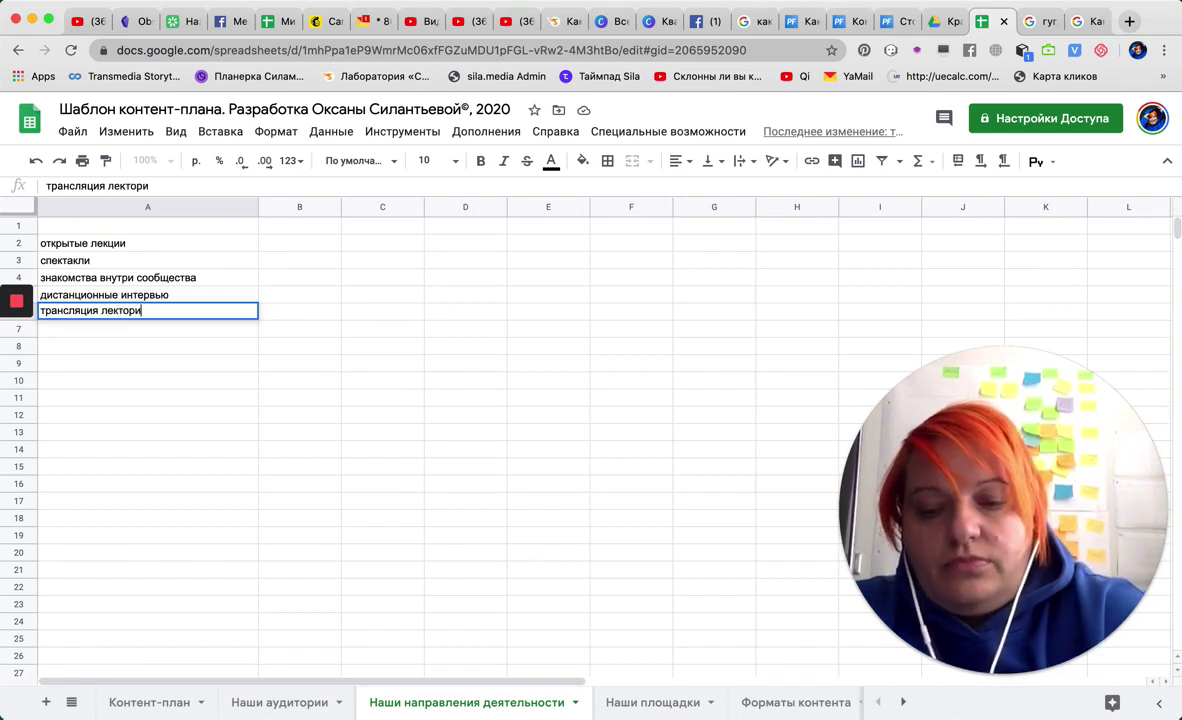
Step: Extend the open lectures entry in cell A2 to read "открытые лекции офлайн"
click(136, 250)
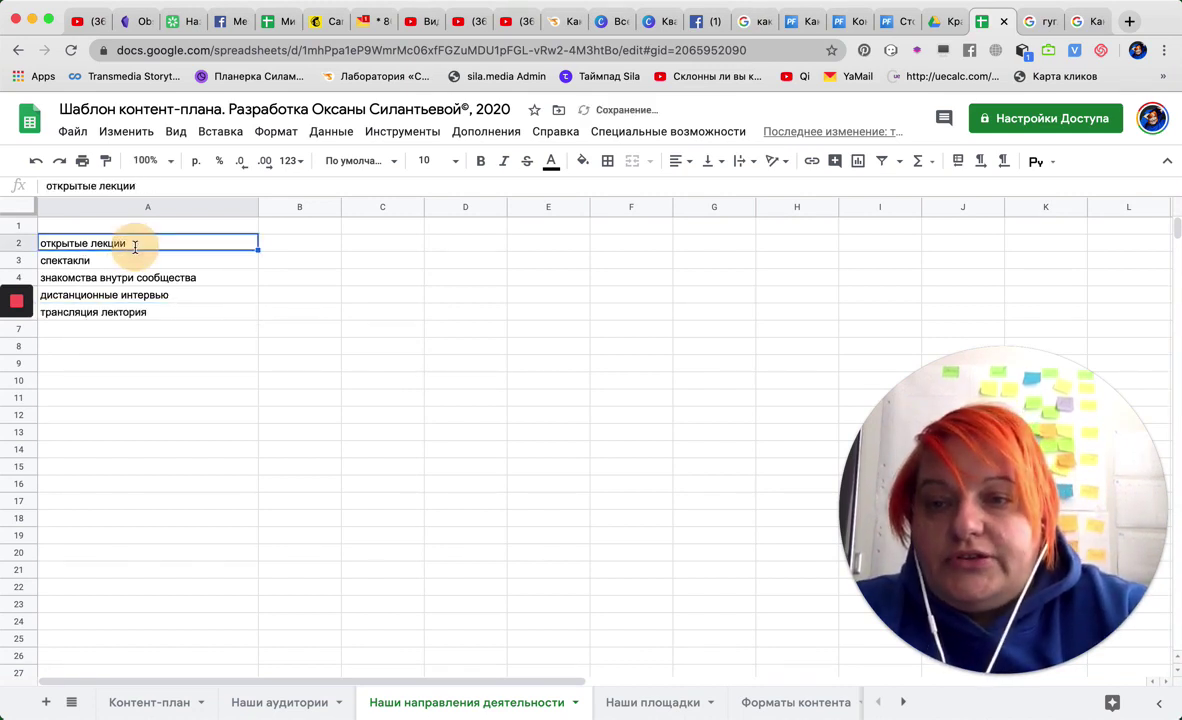
double_click(136, 247)
text(офлй)
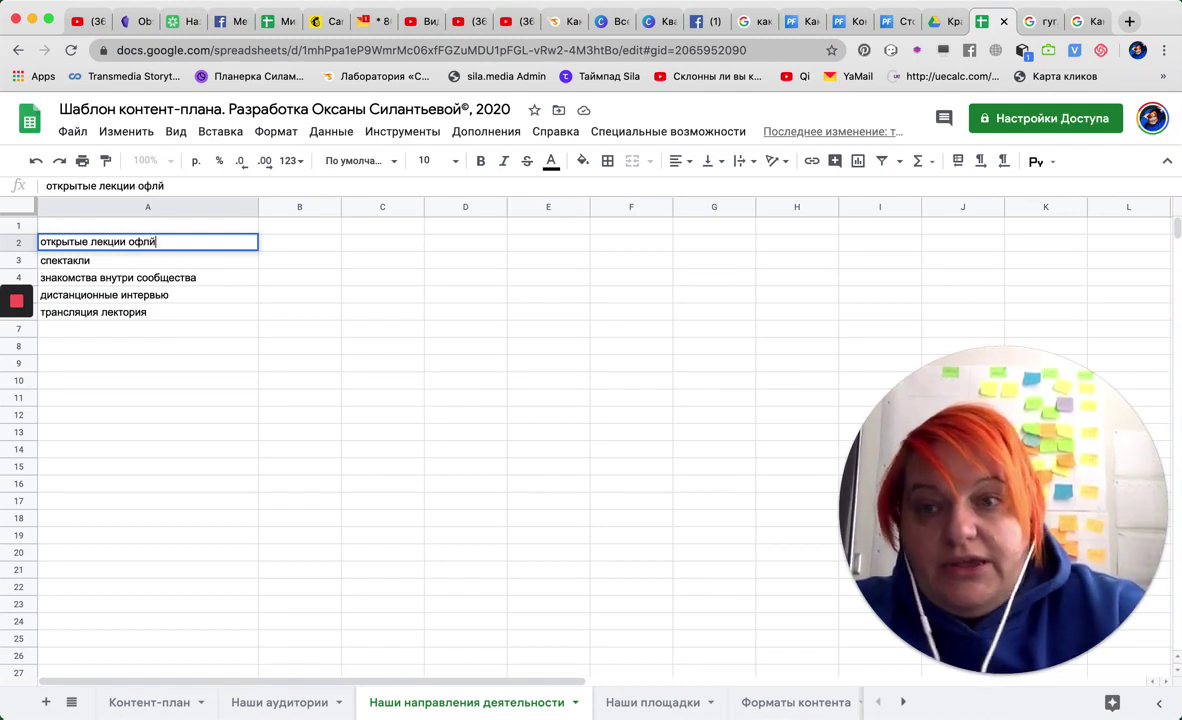
key(BackSpace)
text(а)
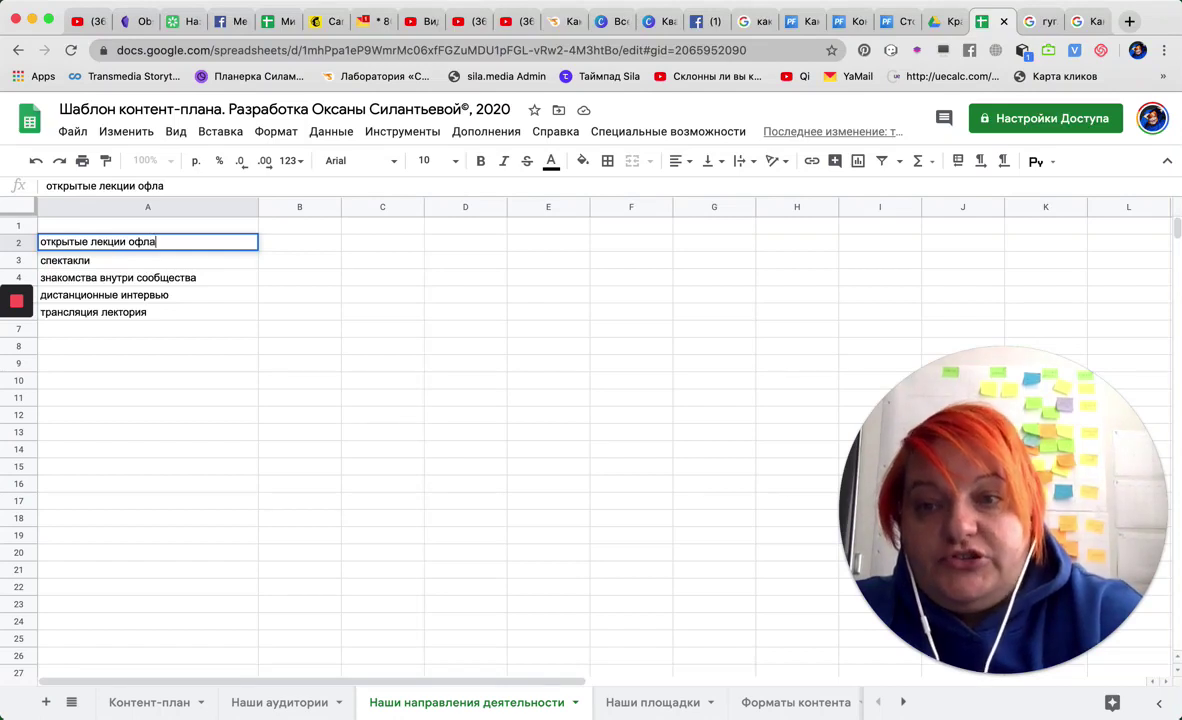
text(йн)
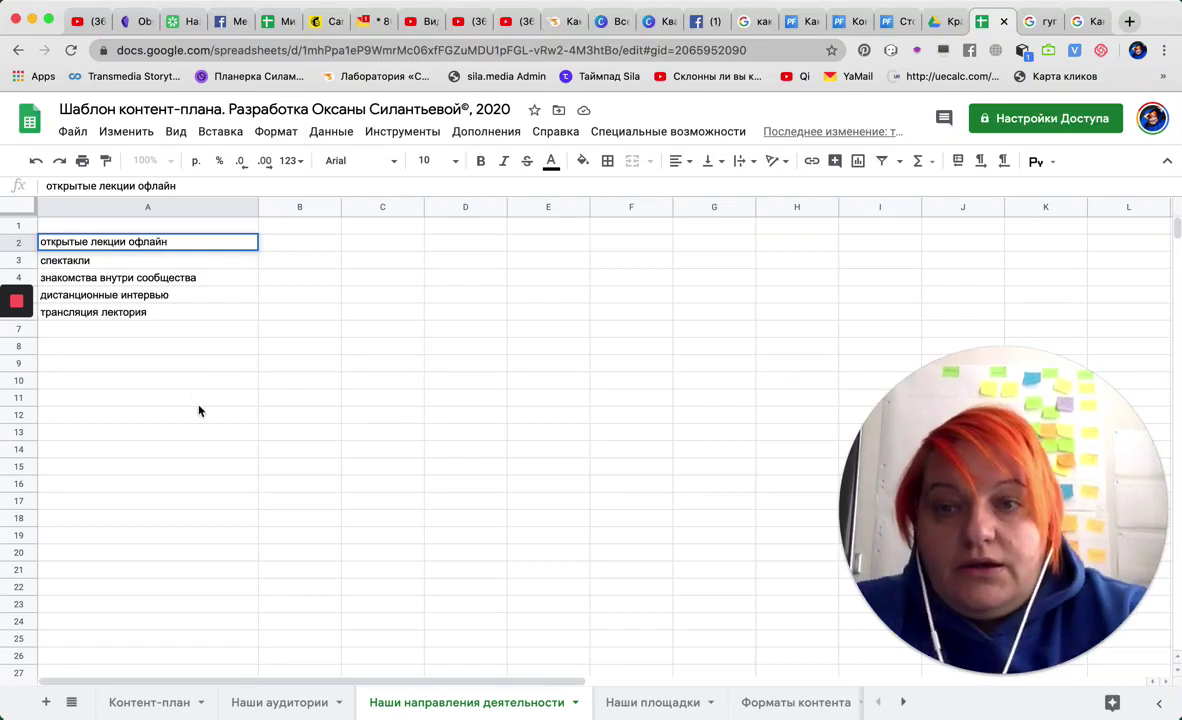
click(198, 404)
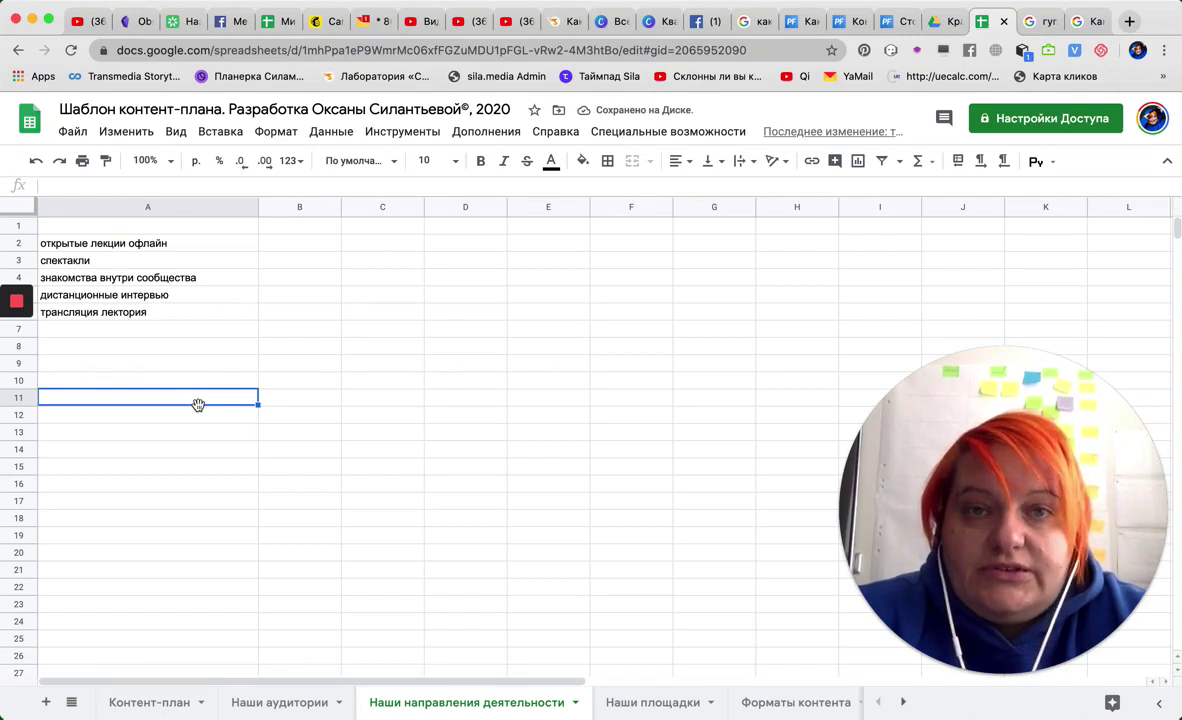
Step: Review the reference lists on the "Наши площадки", "Форматы контента" and "Планируемый результат" sheets
click(690, 703)
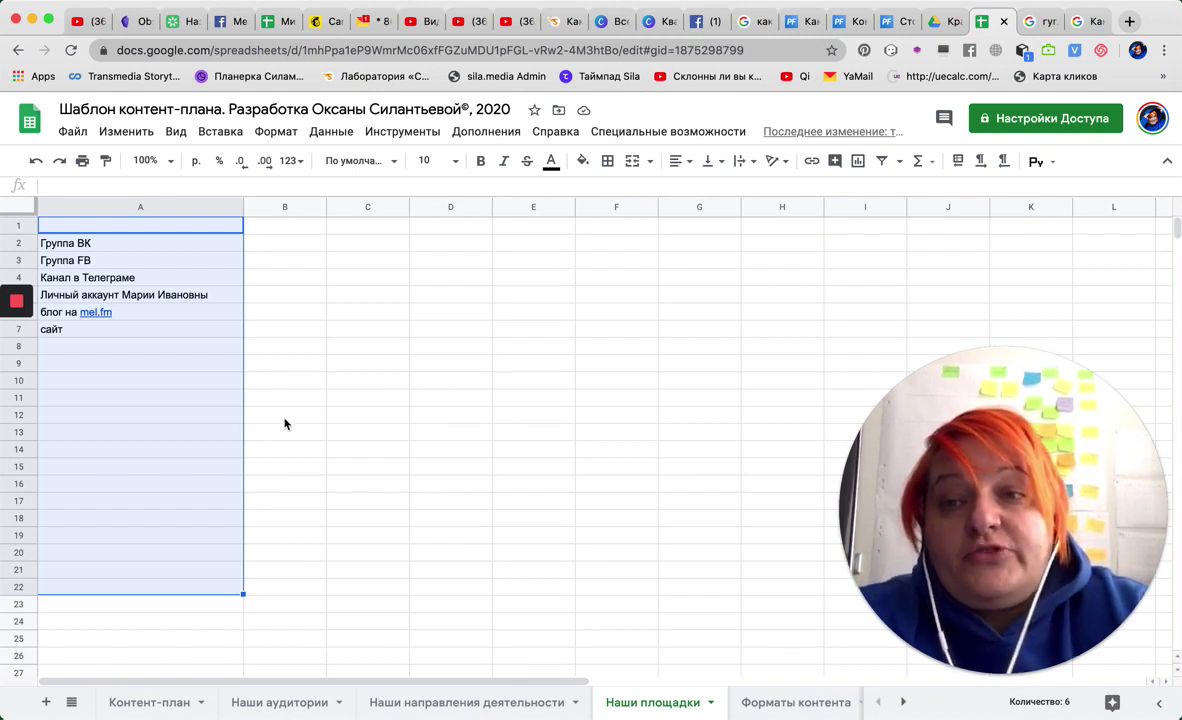
click(197, 317)
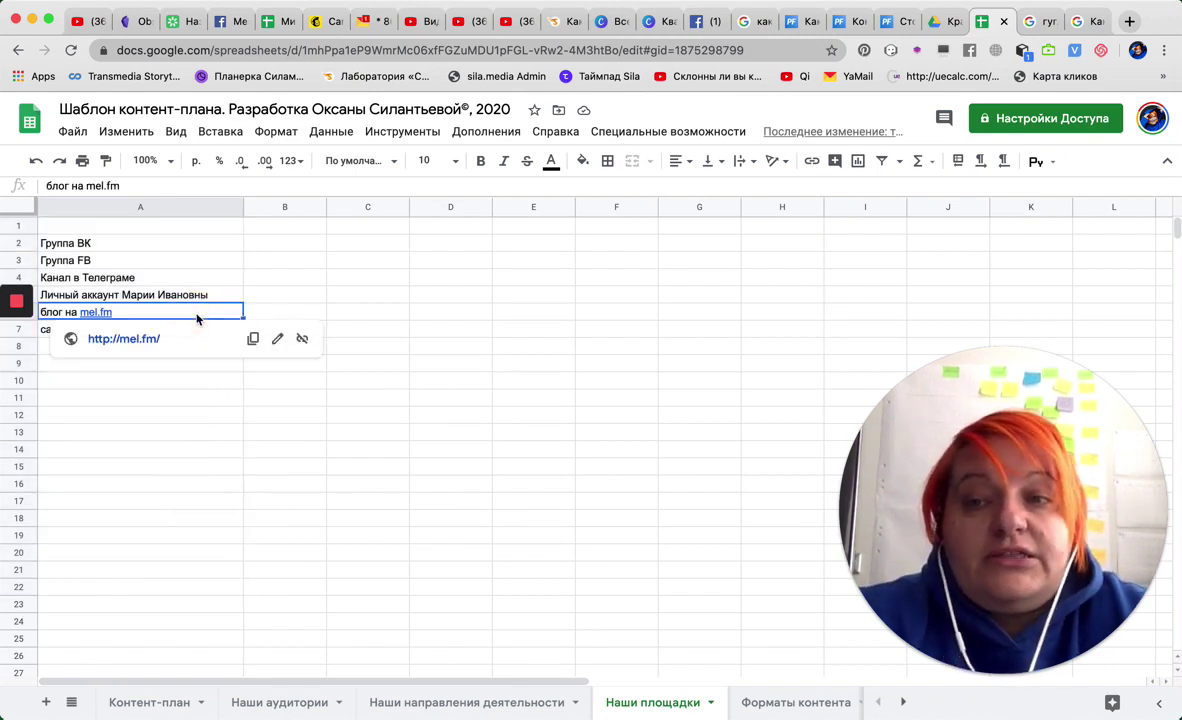
click(340, 283)
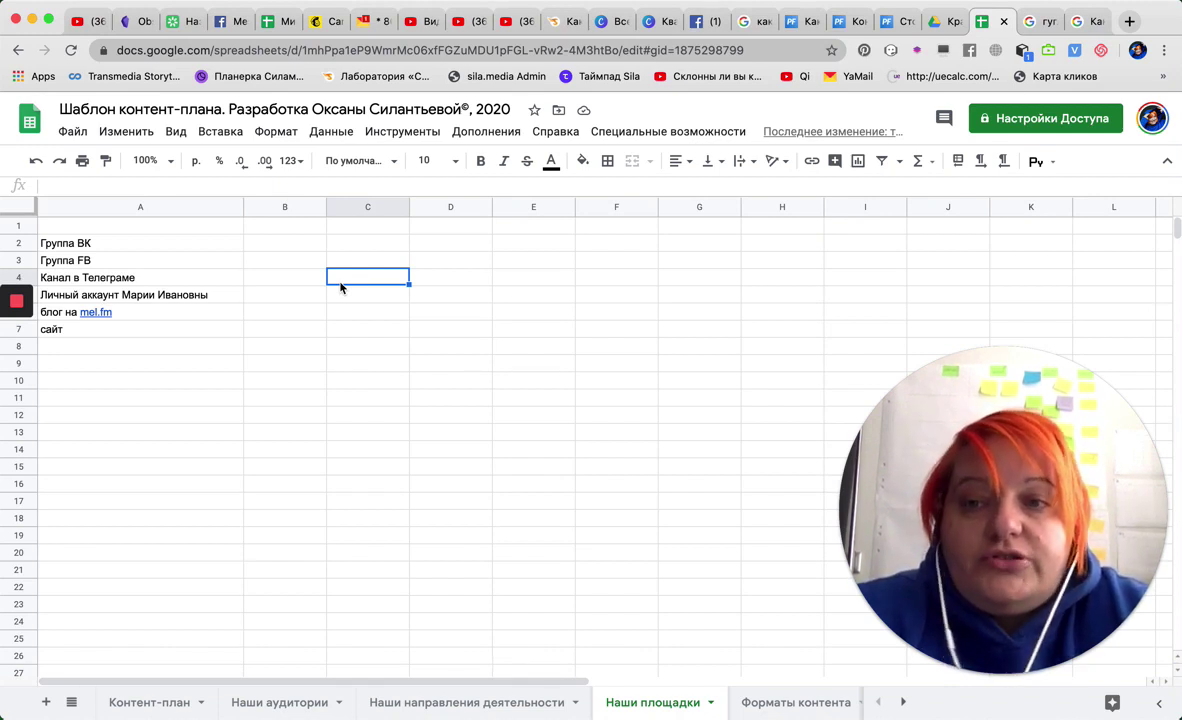
click(225, 295)
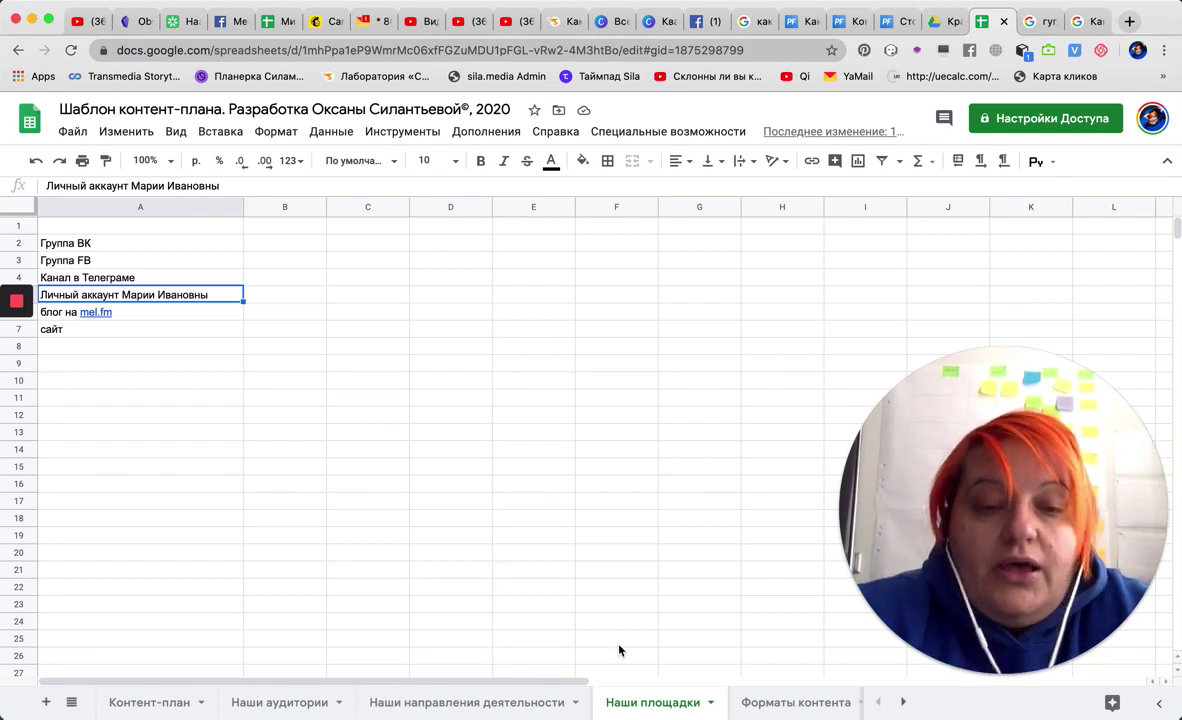
click(805, 705)
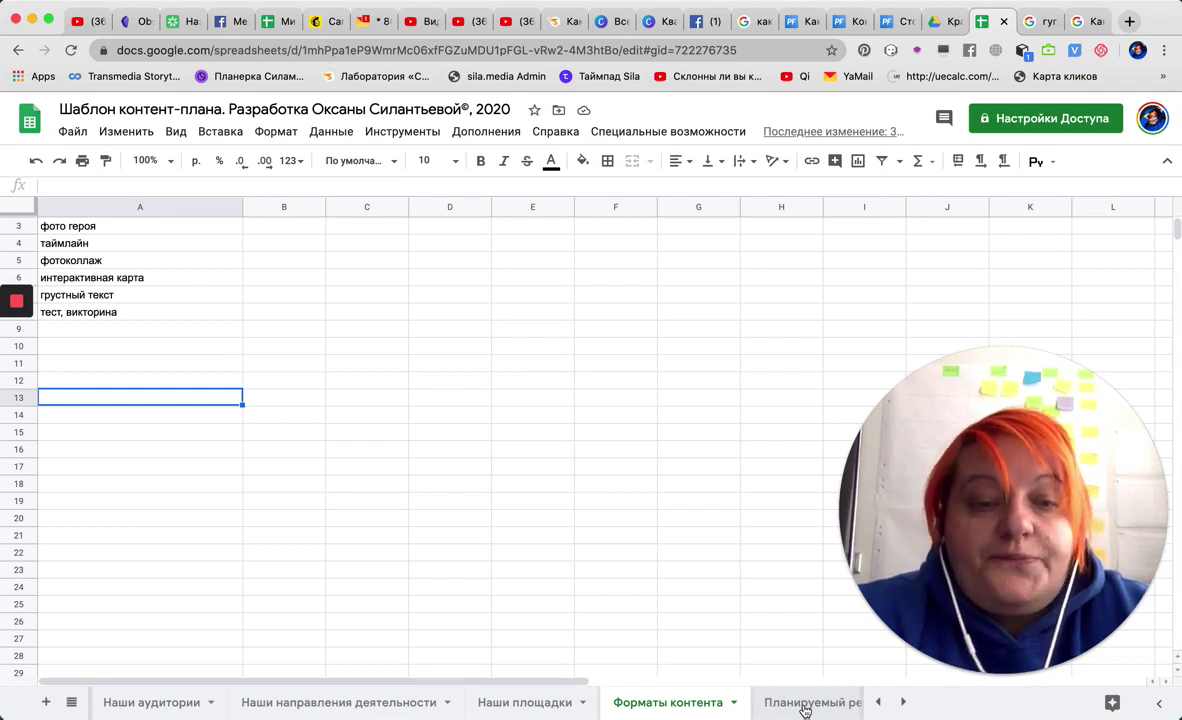
click(805, 705)
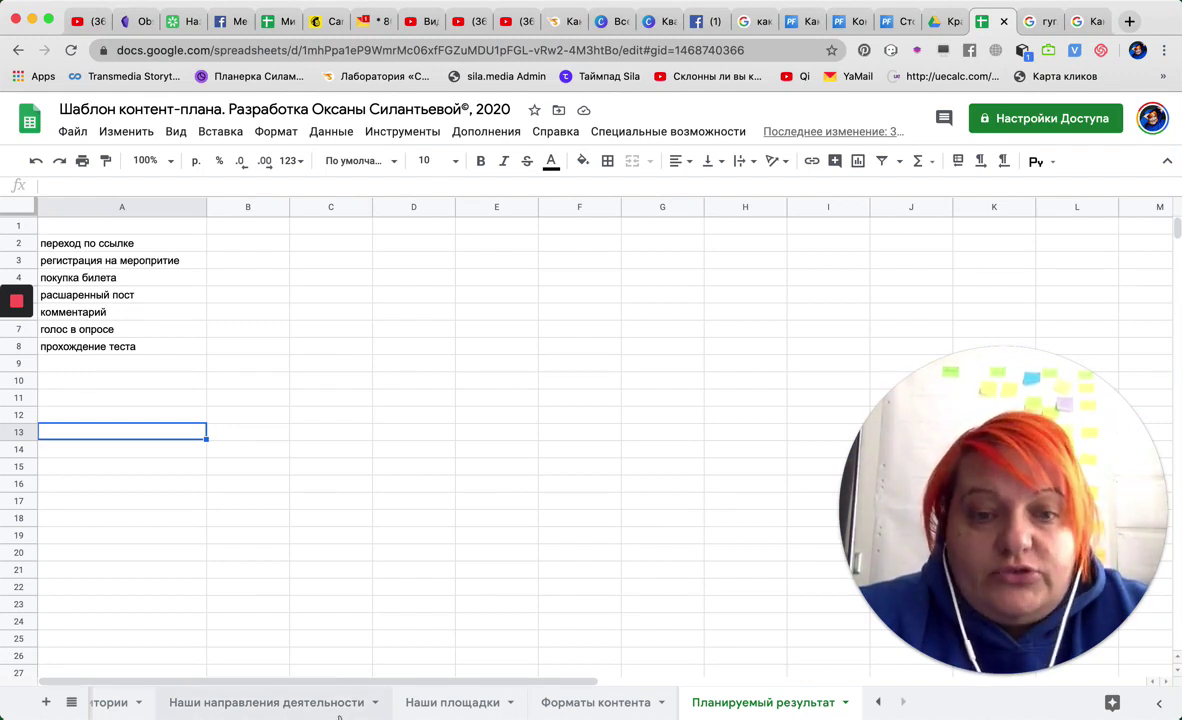
Step: On the "Контент-план" sheet, set the row 2 audience to "Родители дошкольников" and the activity direction to "трансляция лектория"
scroll(339, 717, left, 5)
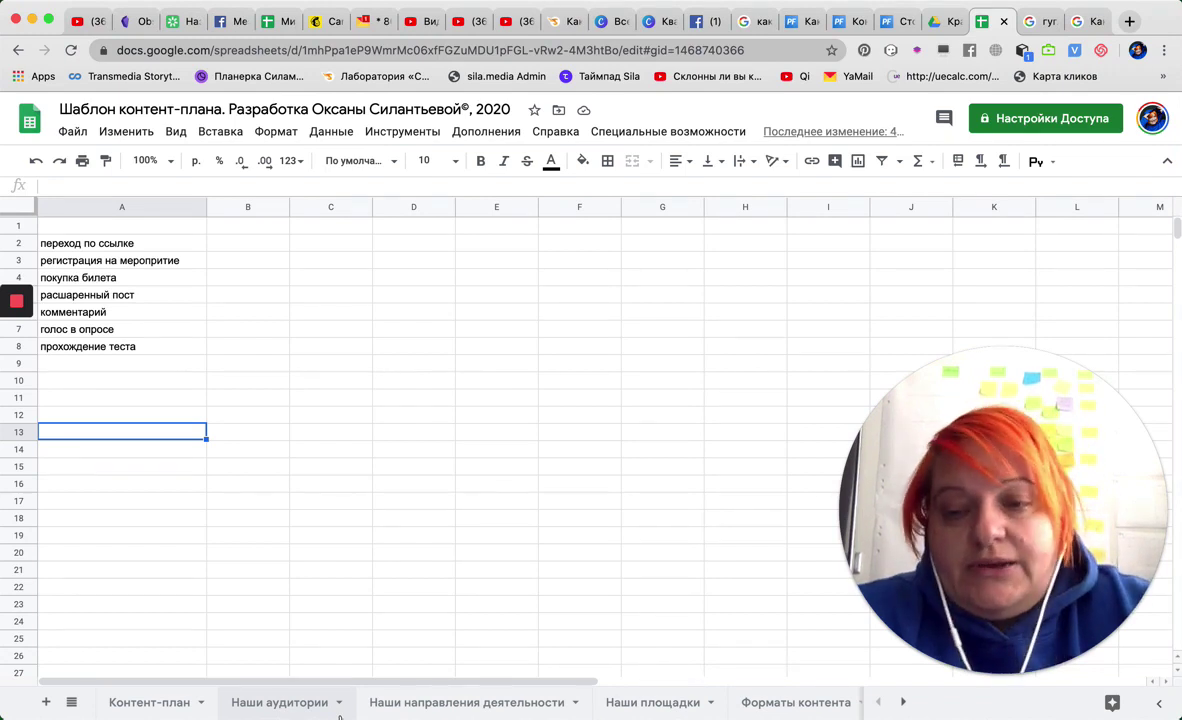
click(150, 702)
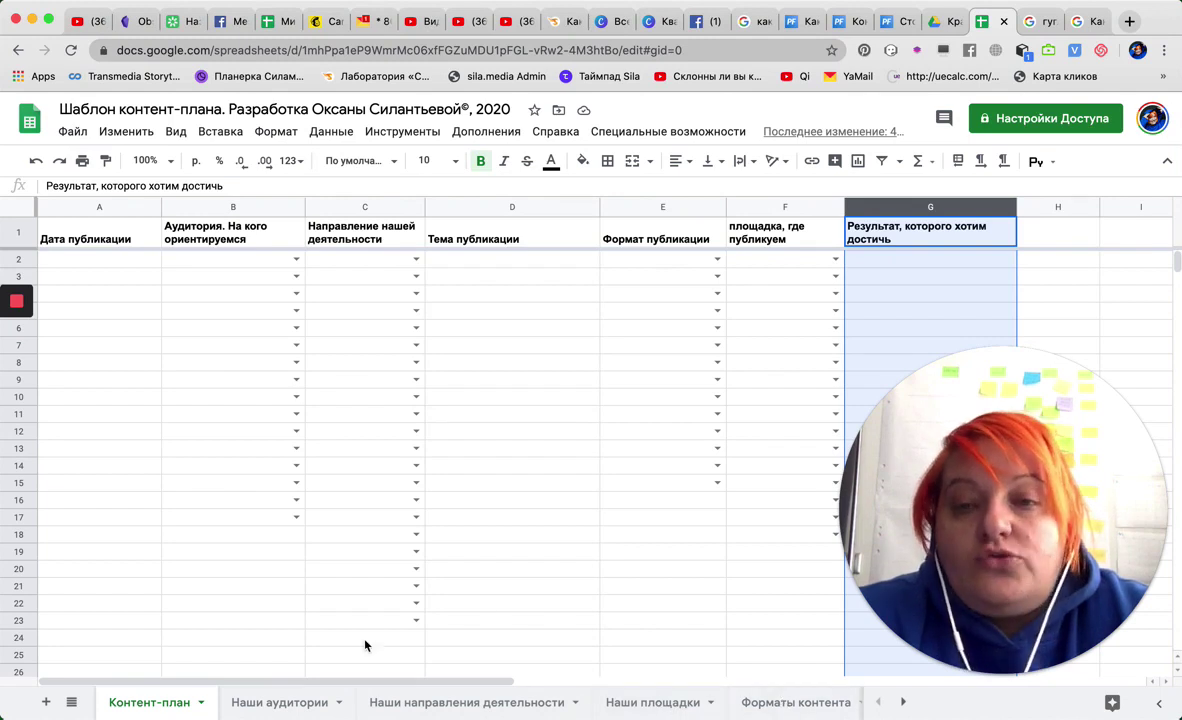
click(296, 259)
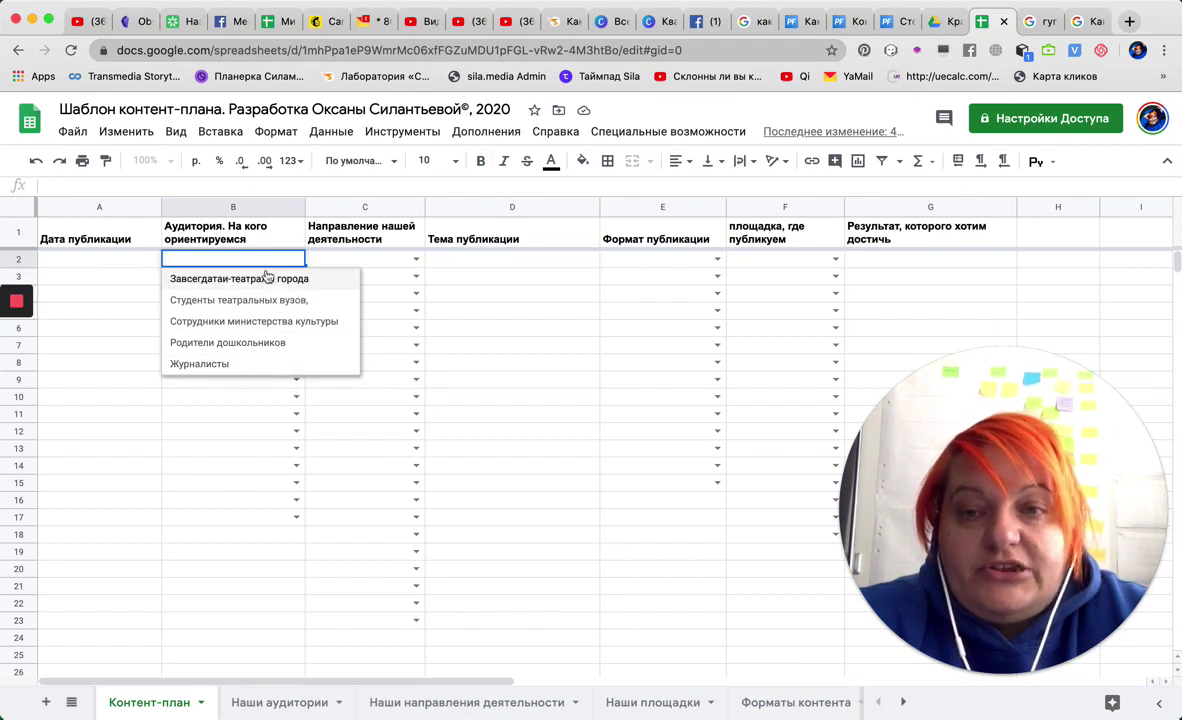
click(267, 344)
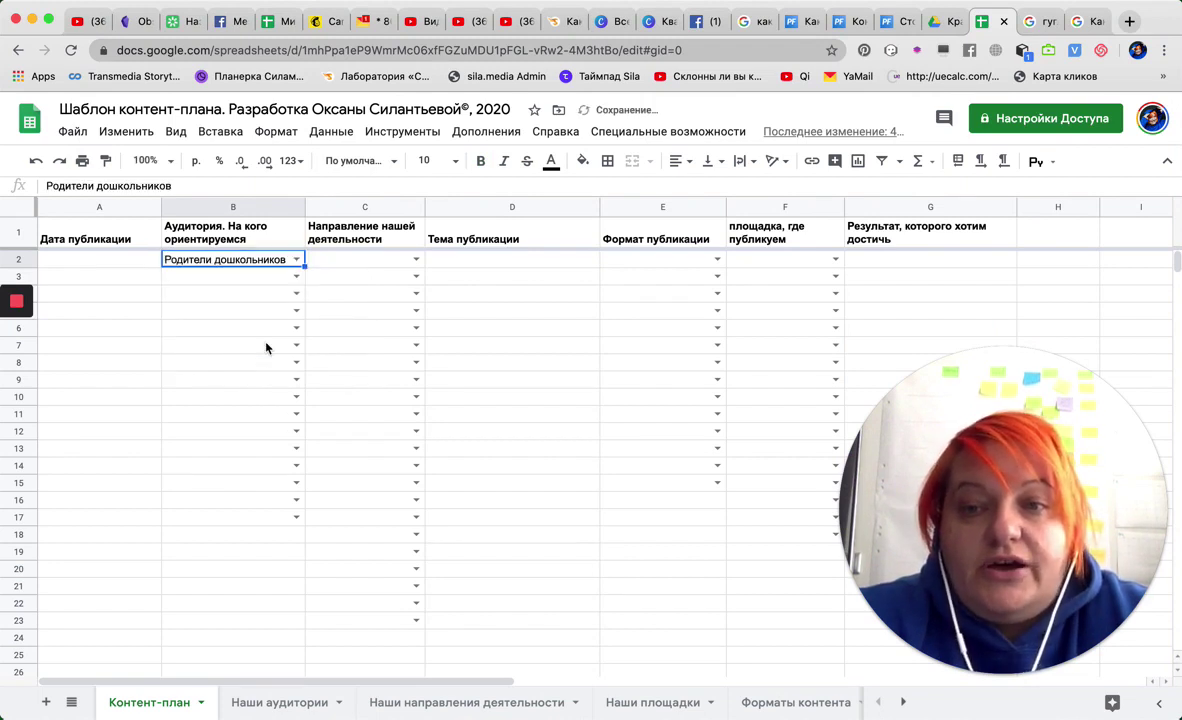
click(416, 260)
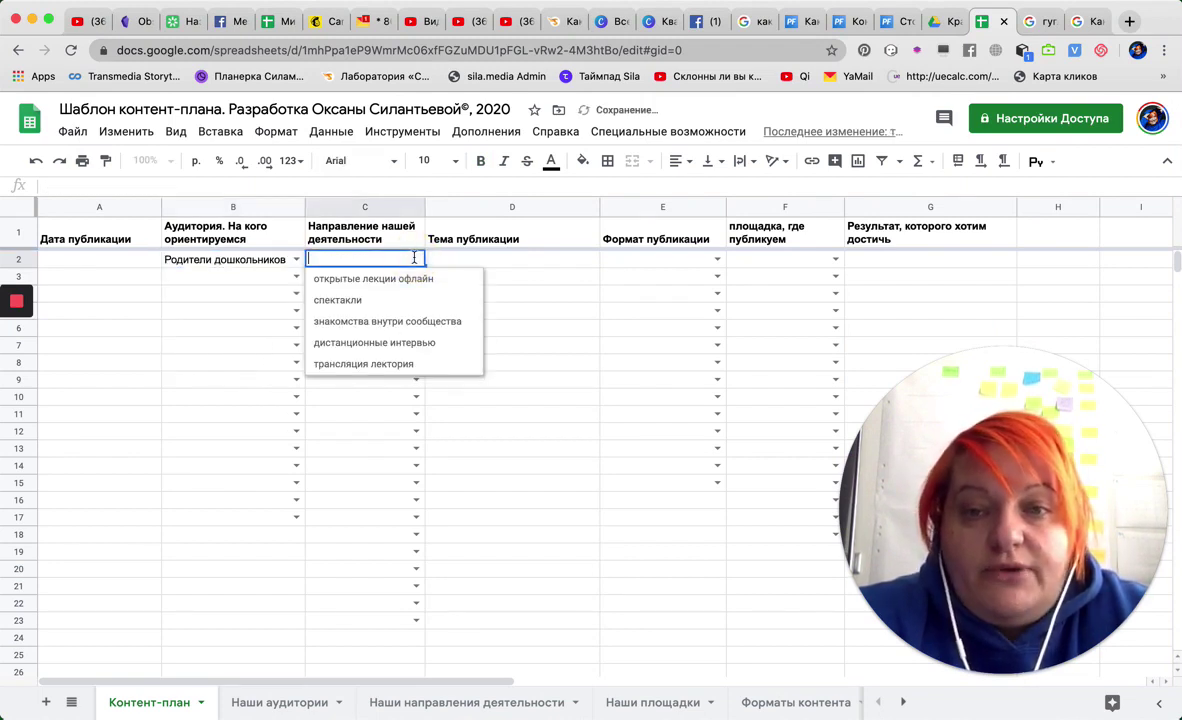
click(394, 369)
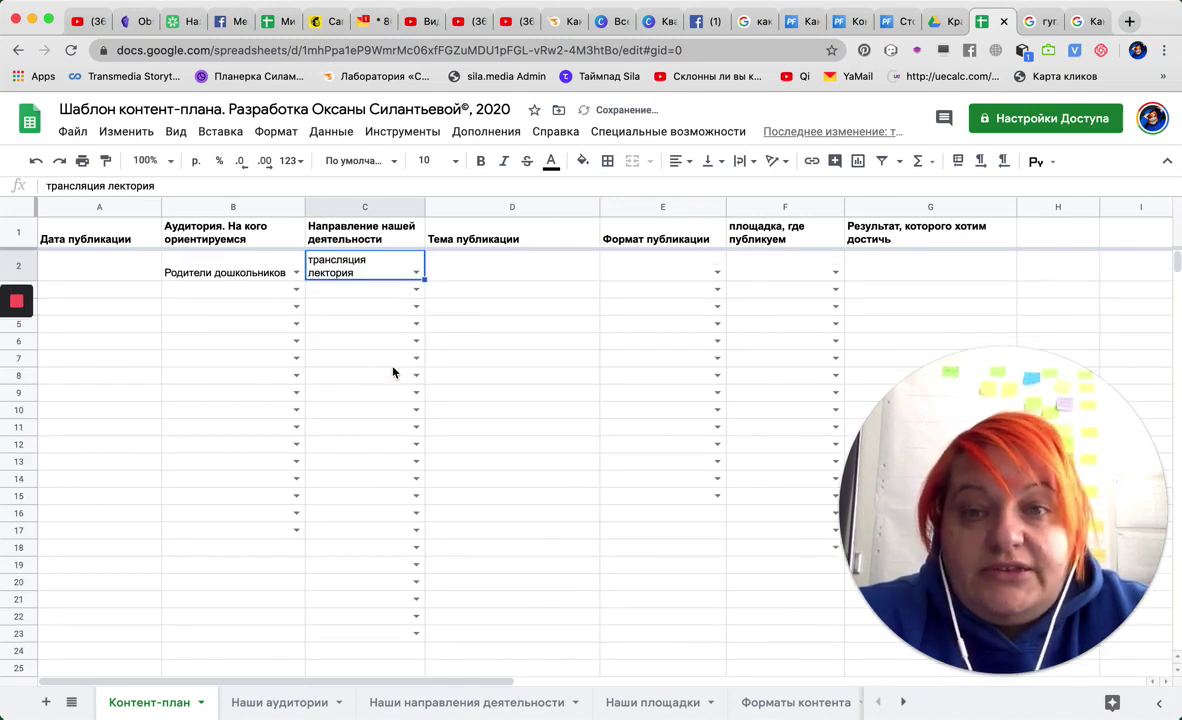
Step: Set the row 2 publication format to "тест, викторина" and the publishing platform to "сайт"
click(521, 272)
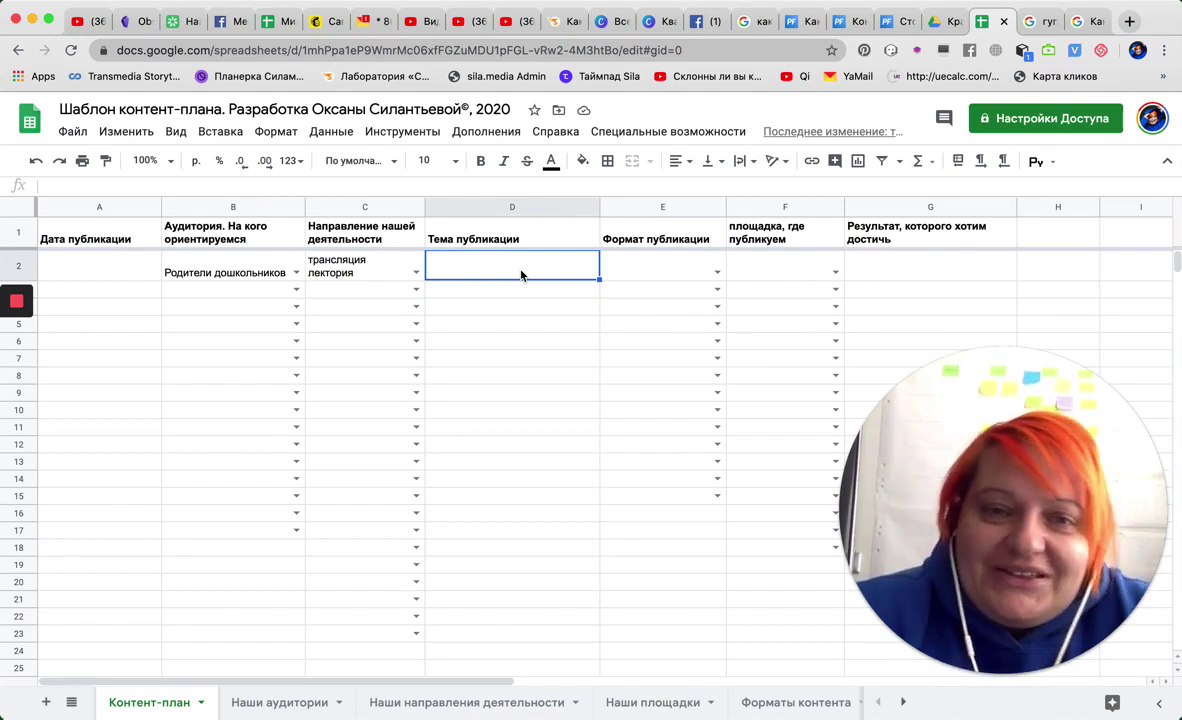
click(686, 278)
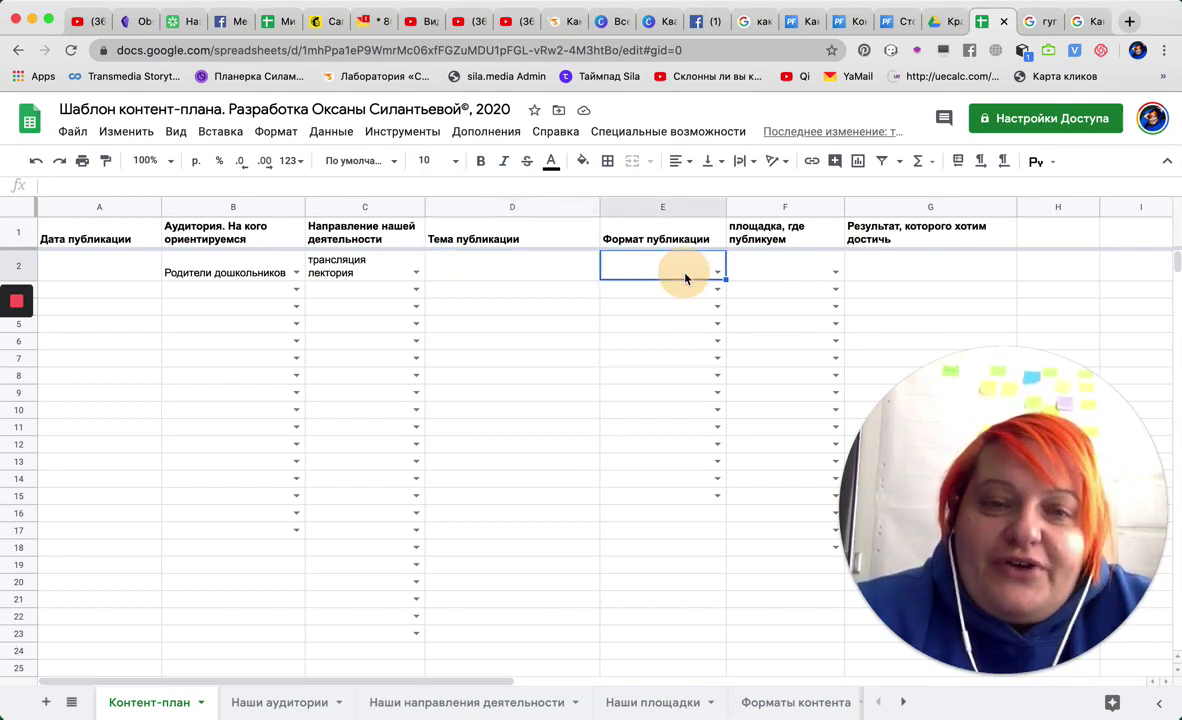
click(716, 273)
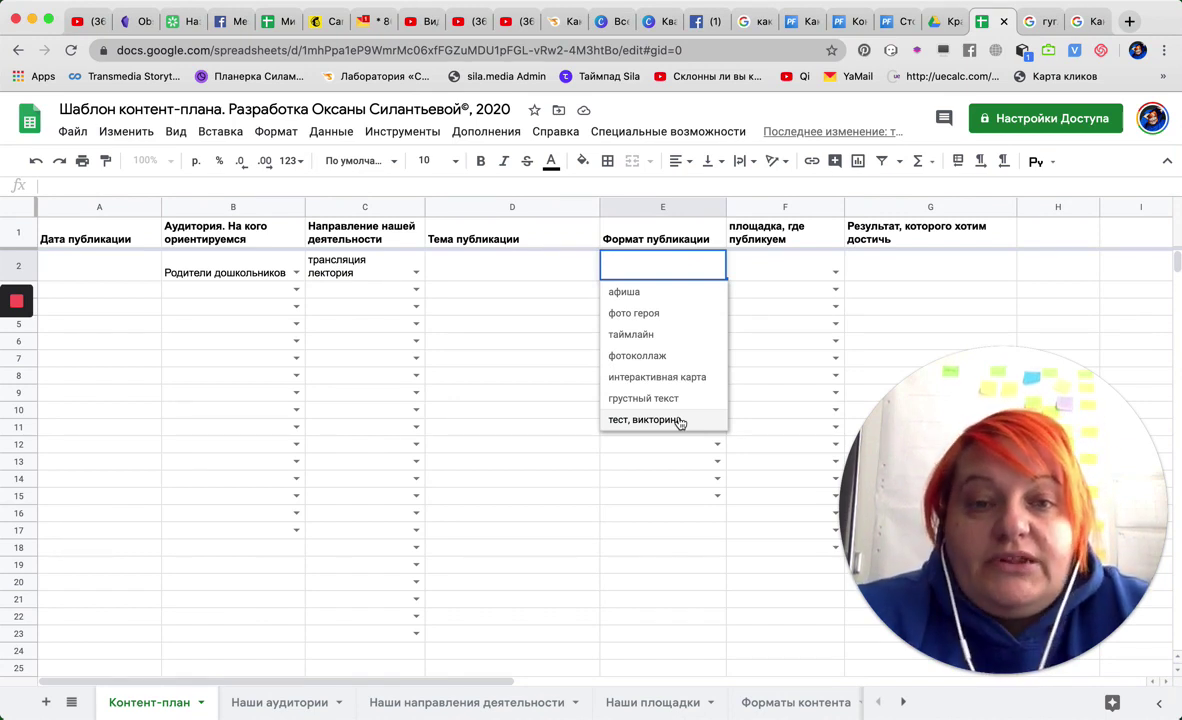
click(645, 420)
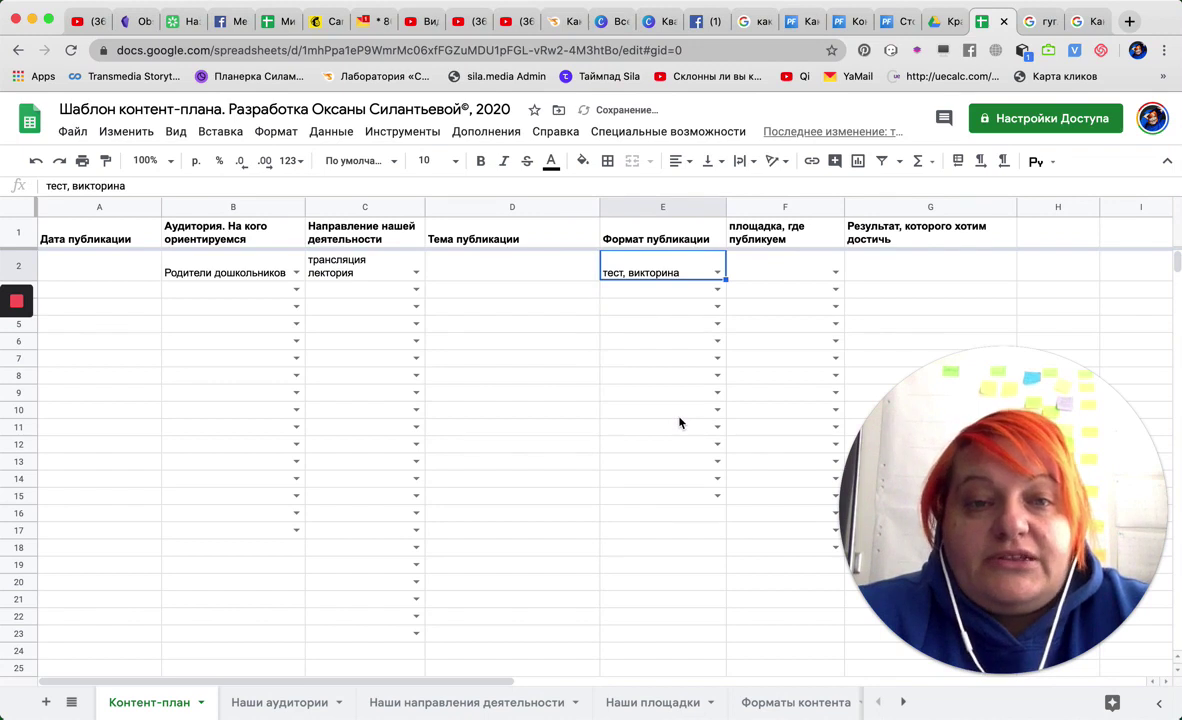
click(833, 271)
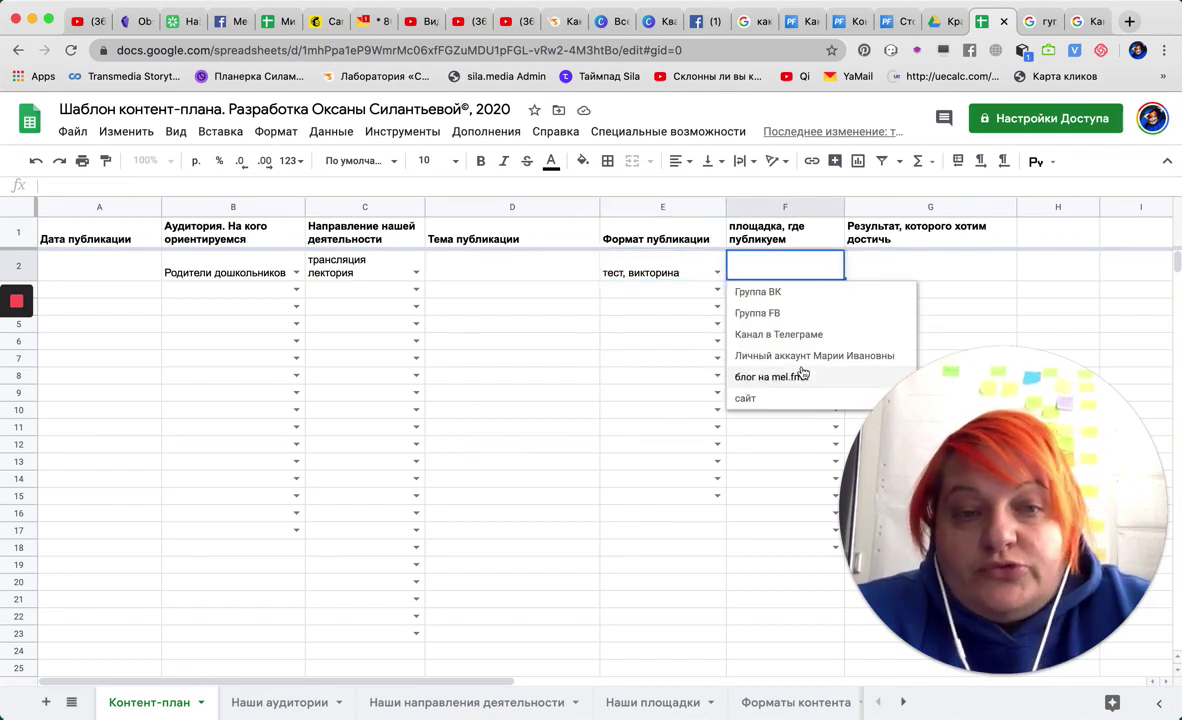
click(775, 399)
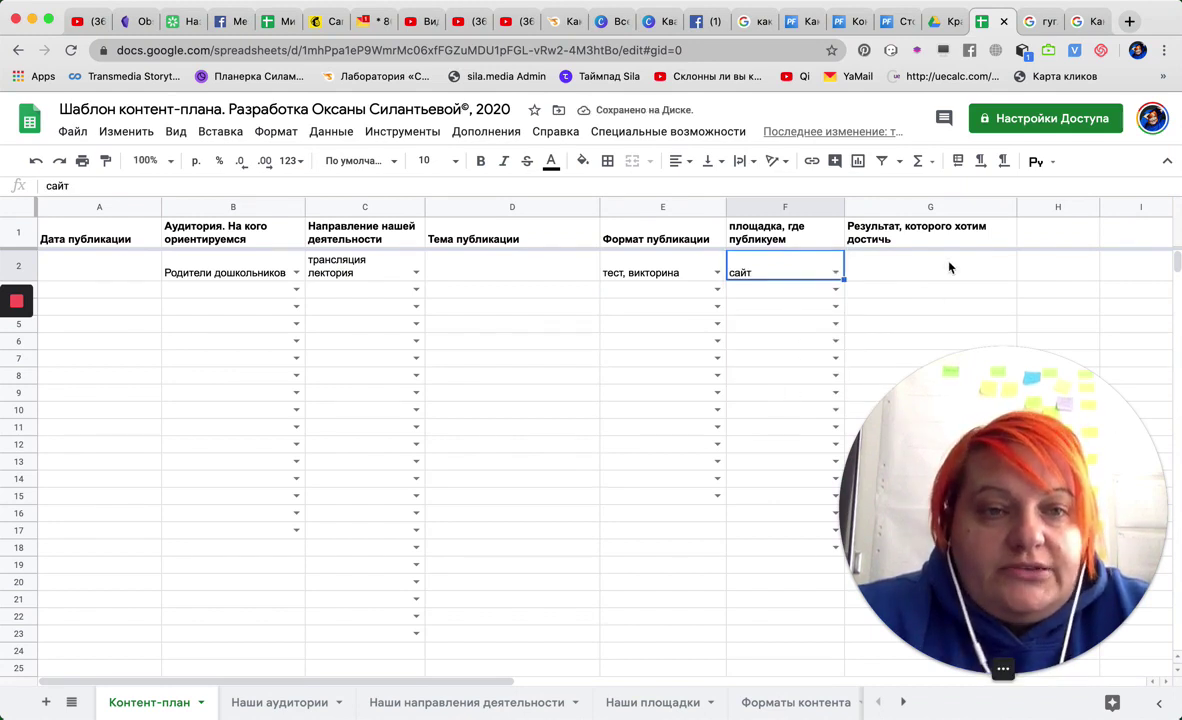
Step: Add a dropdown data validation to cell G2 that takes its values from the range 'Планируемый результат'!A1:A19
drag(980, 394, 262, 362)
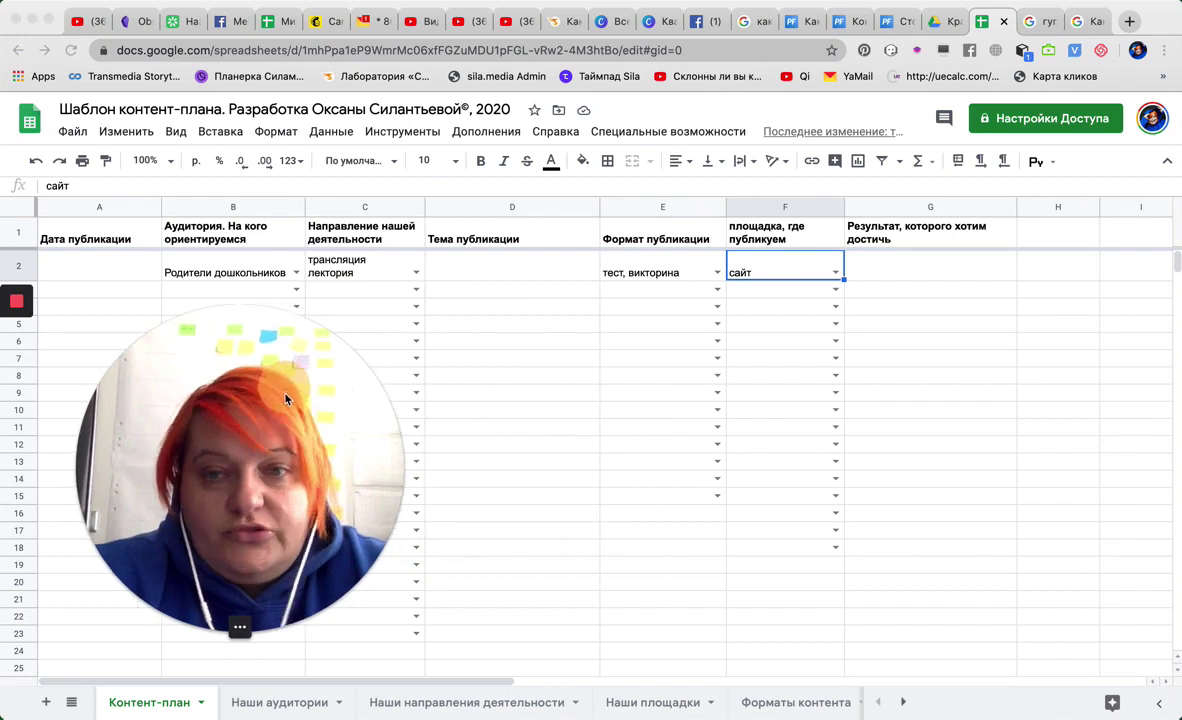
click(962, 281)
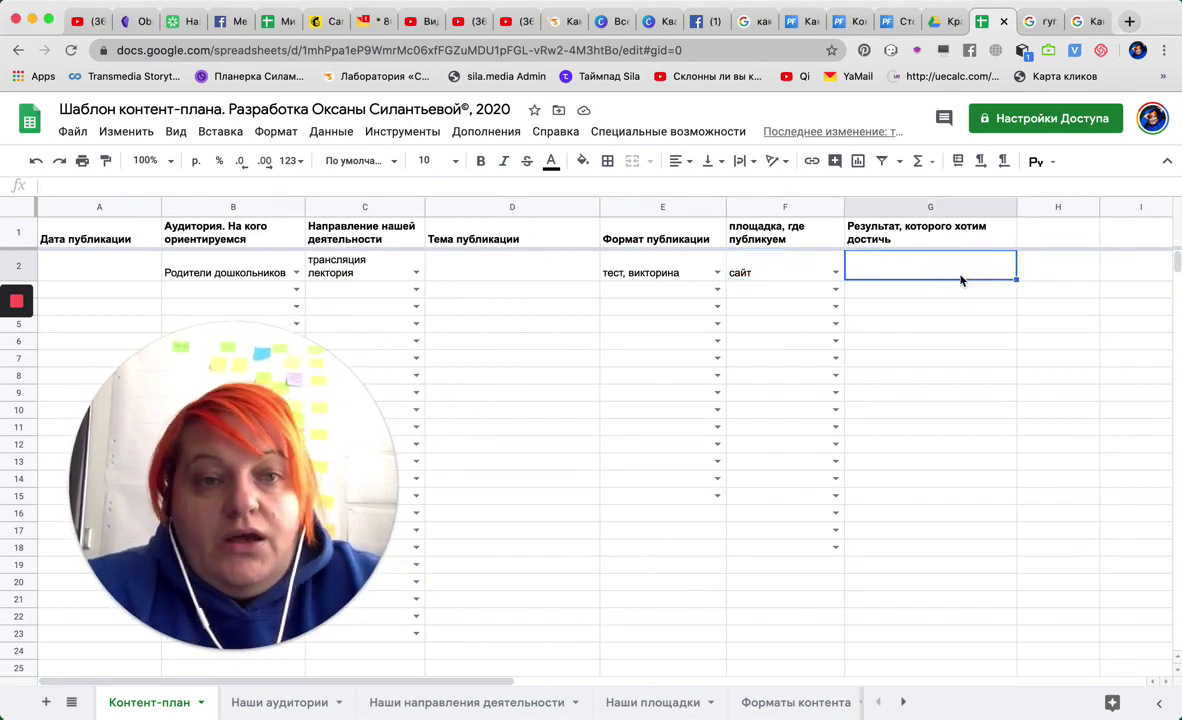
click(338, 134)
click(448, 345)
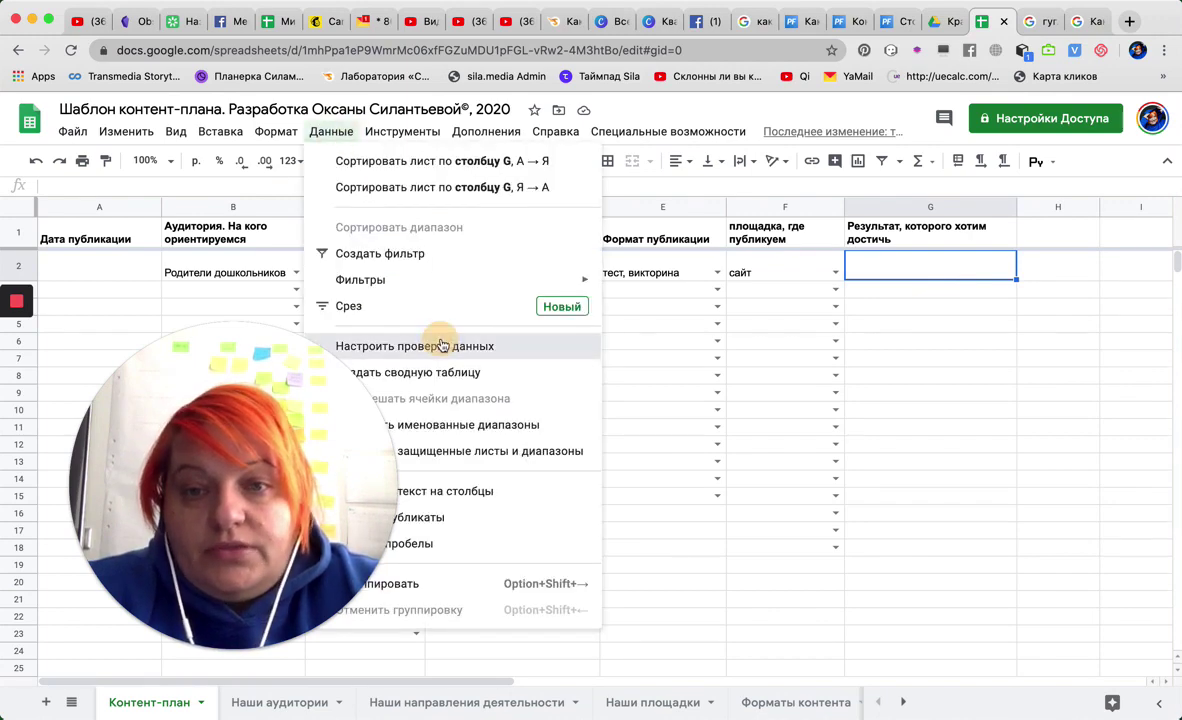
click(763, 371)
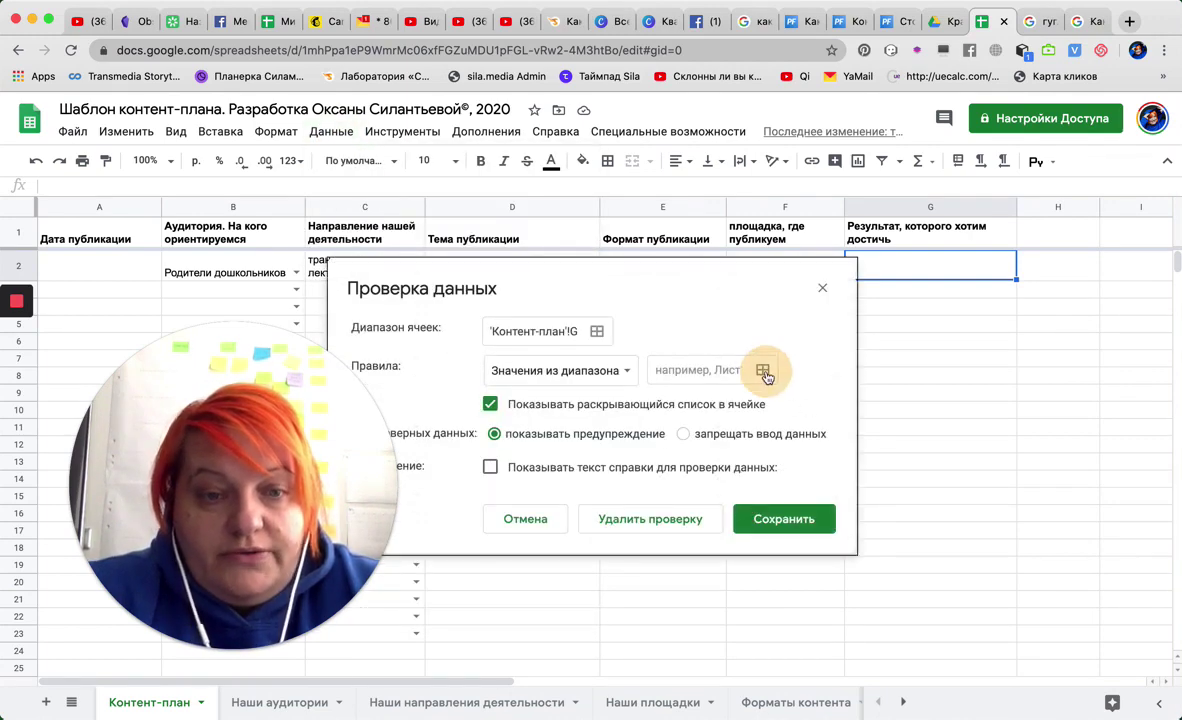
scroll(800, 703, right, 3)
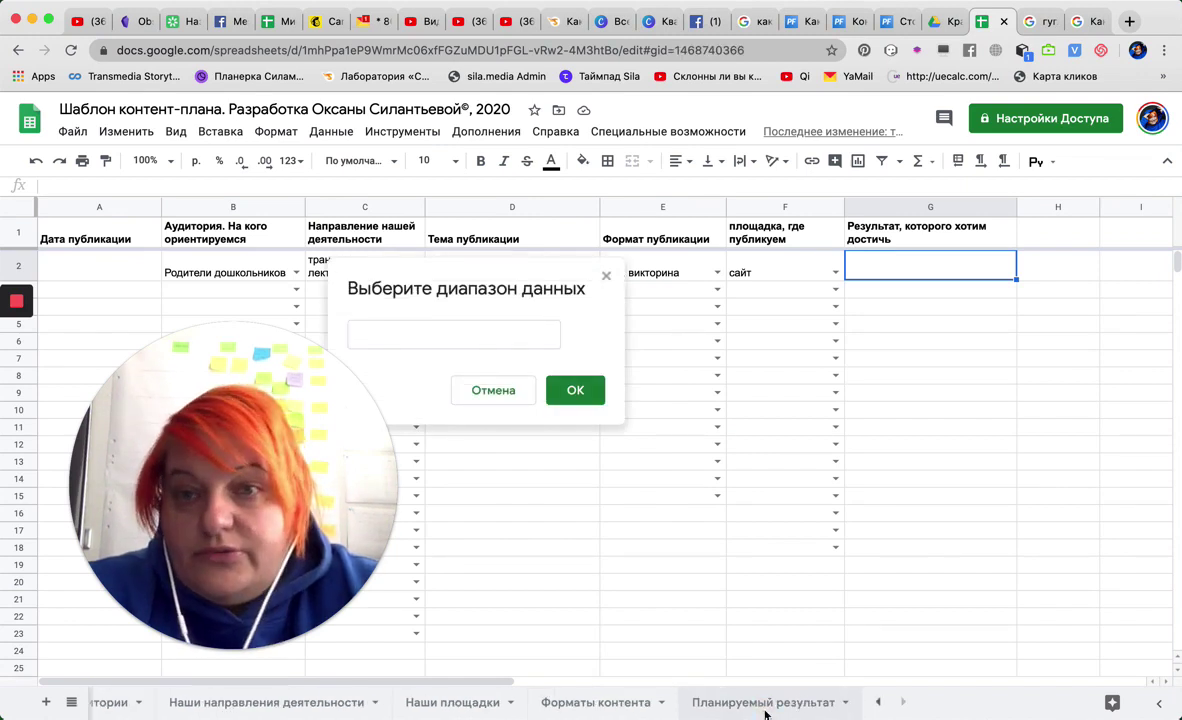
click(765, 704)
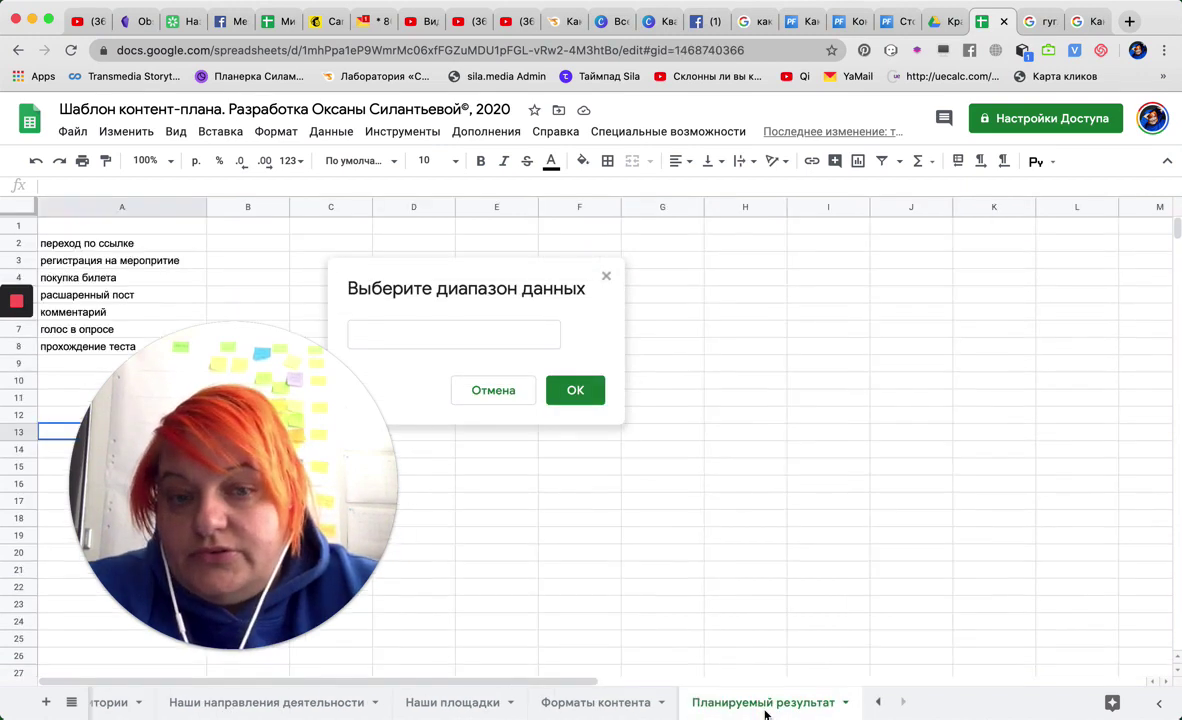
click(96, 229)
shift+click(83, 543)
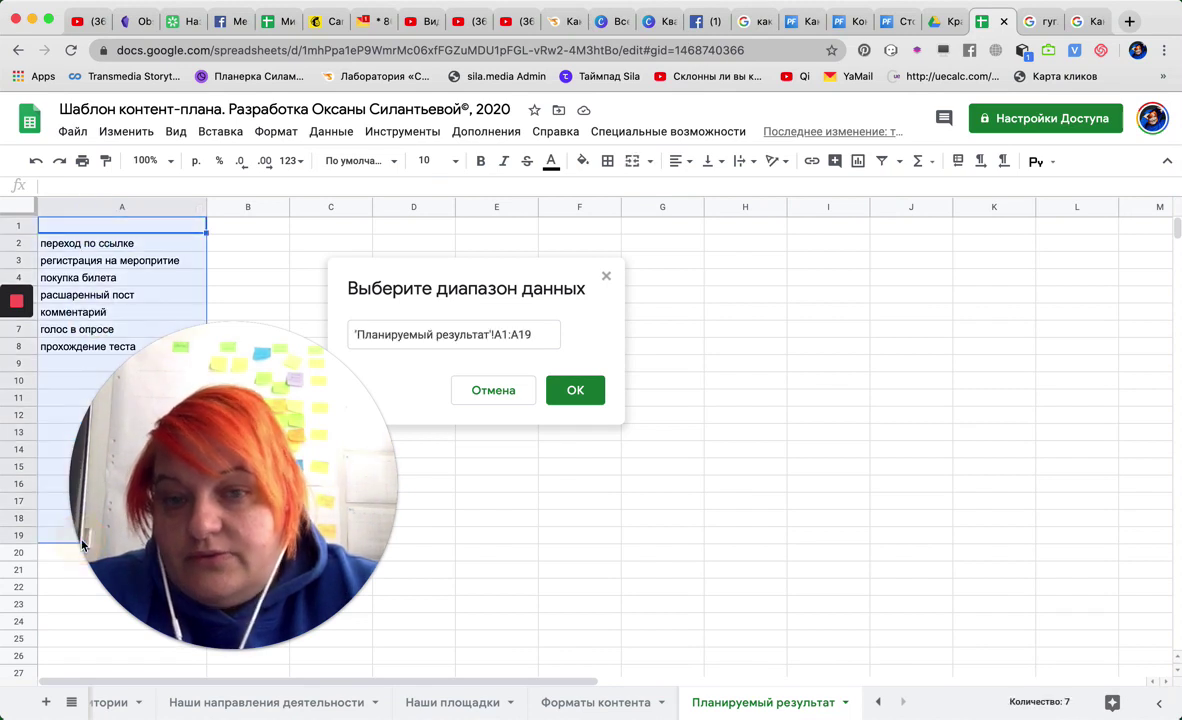
click(575, 390)
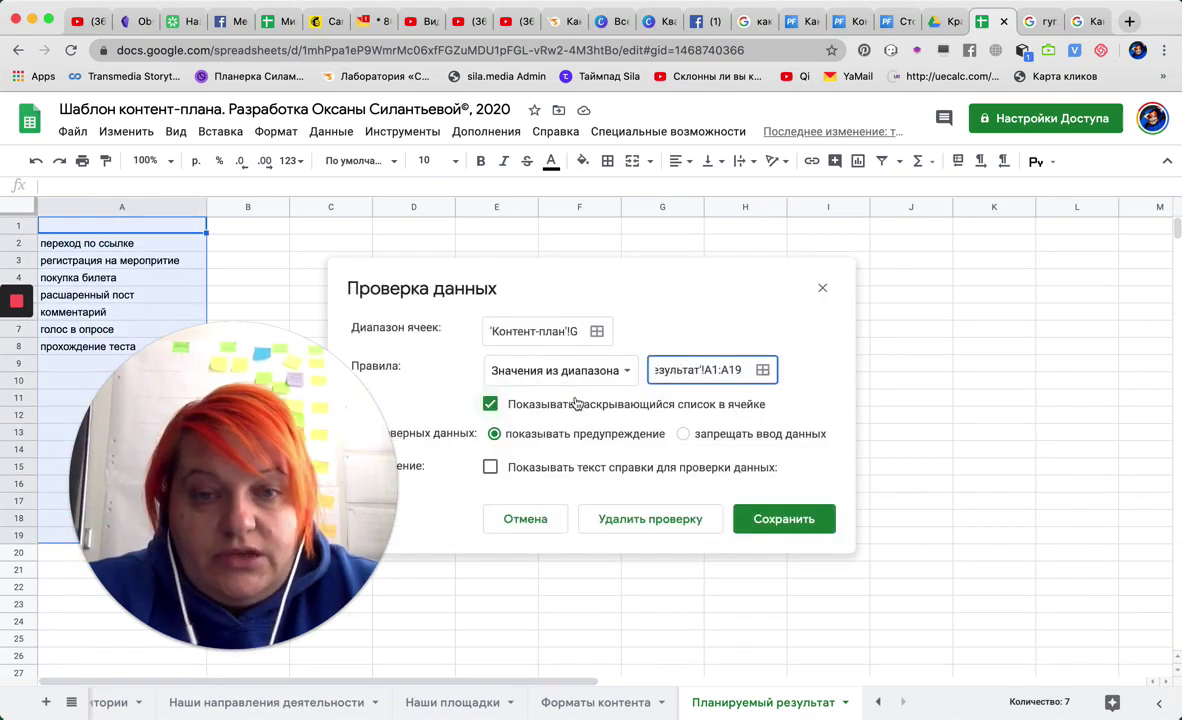
click(783, 519)
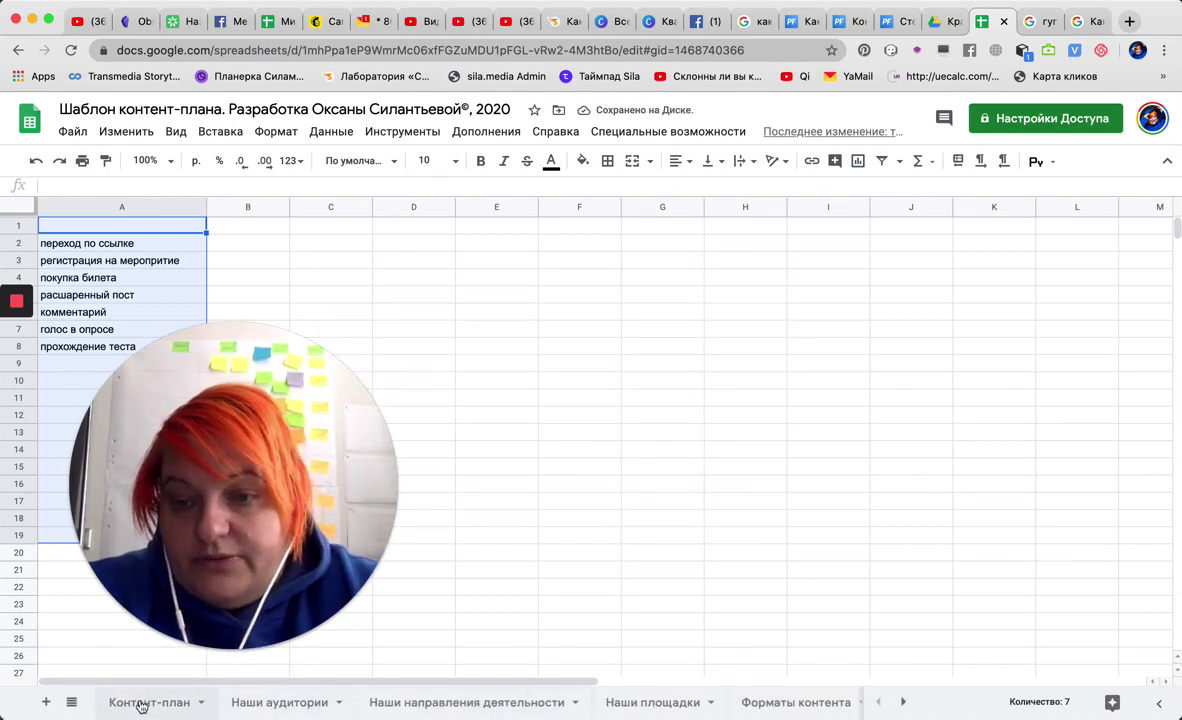
Step: Return to the "Контент-план" sheet and fill the desired result dropdown from G2 down to row 22
click(145, 703)
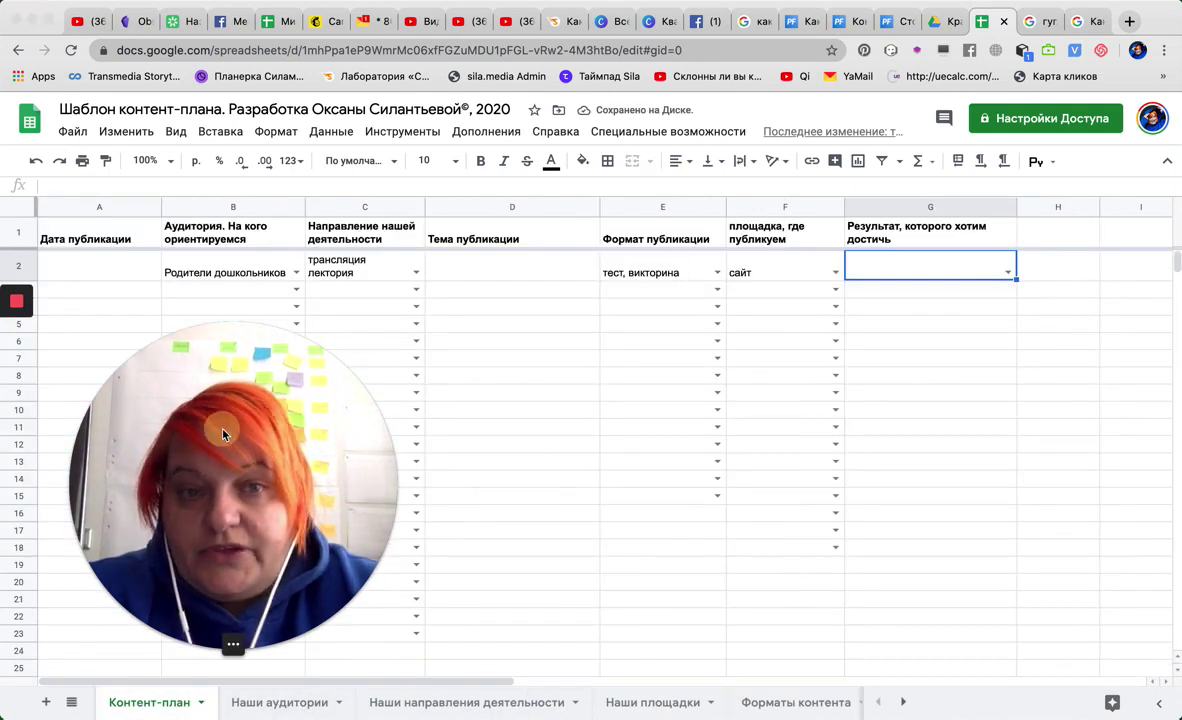
drag(227, 425, 490, 338)
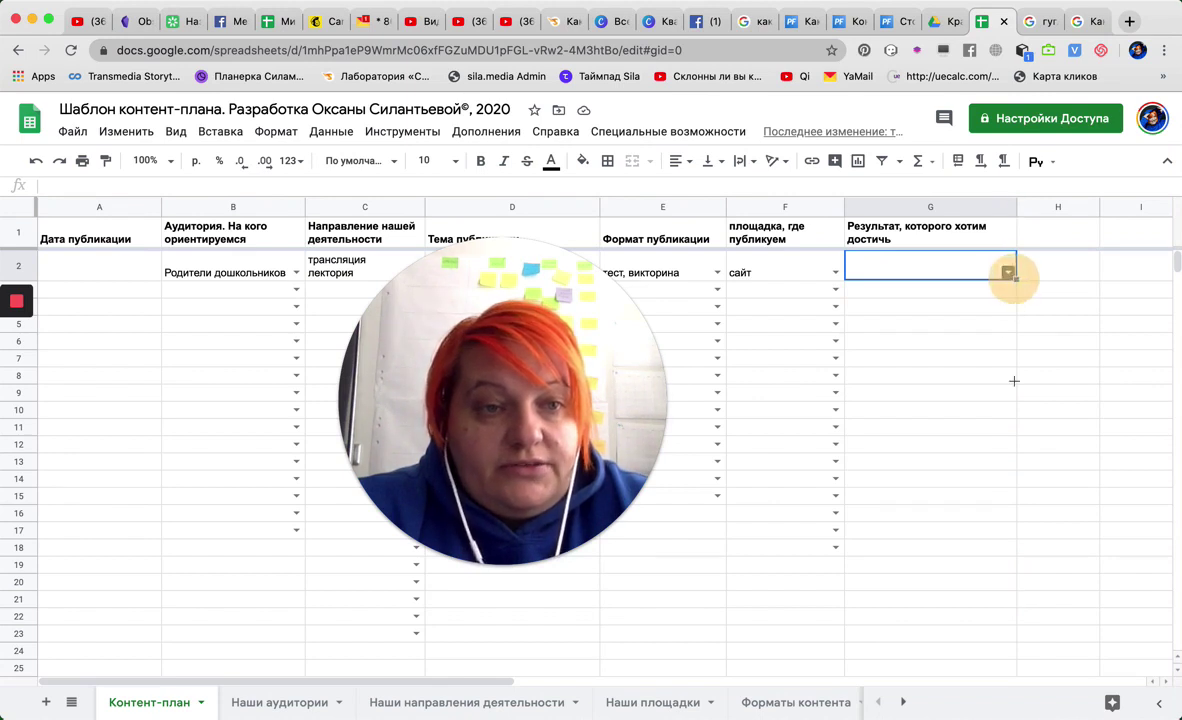
drag(1014, 381, 1018, 617)
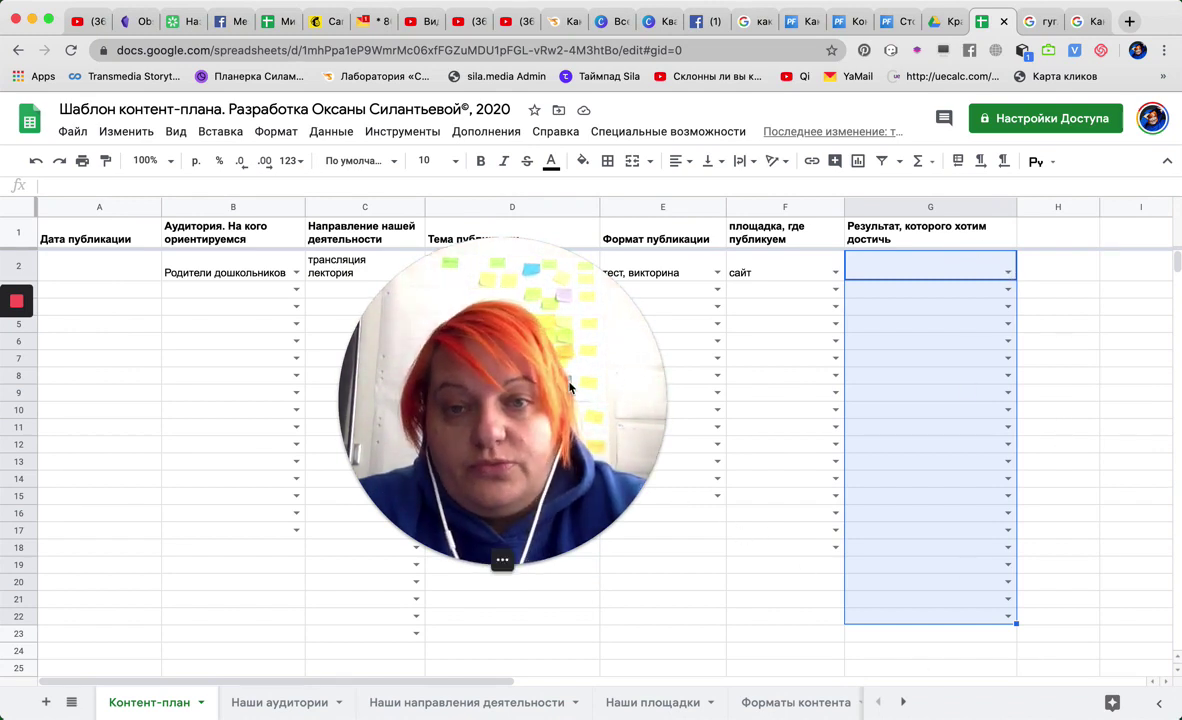
Step: Extend the publication format dropdown in column E from row 15 down to row 25
drag(567, 388, 323, 401)
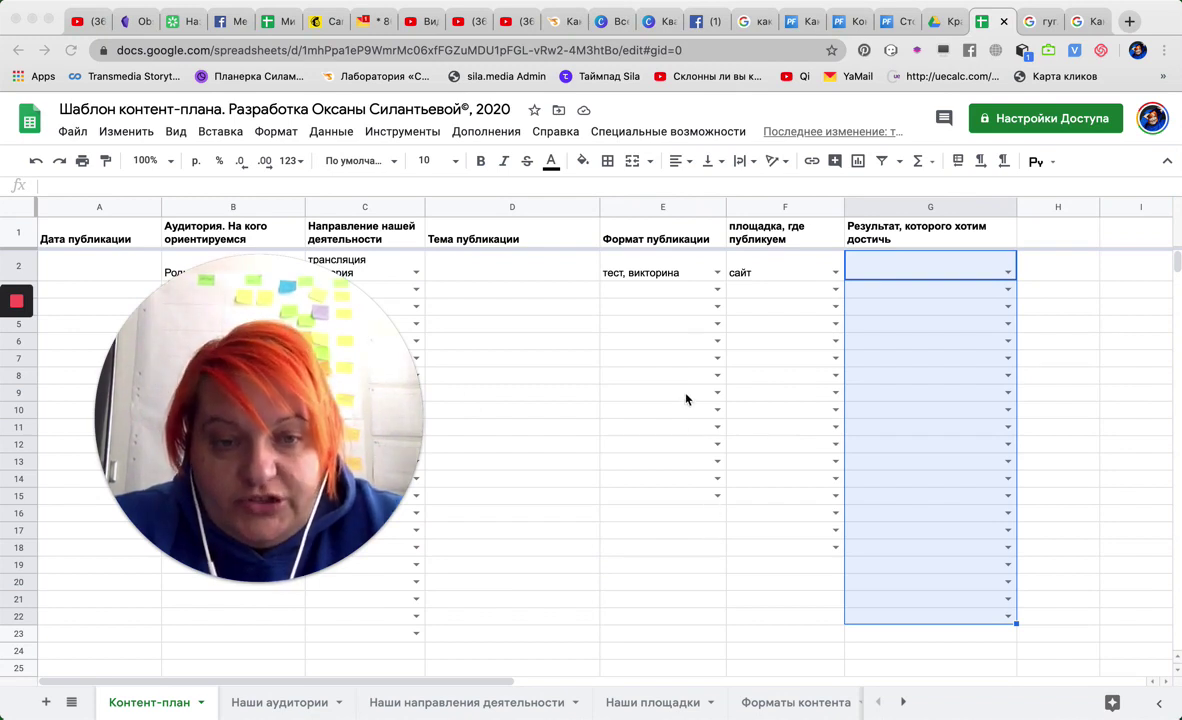
click(714, 498)
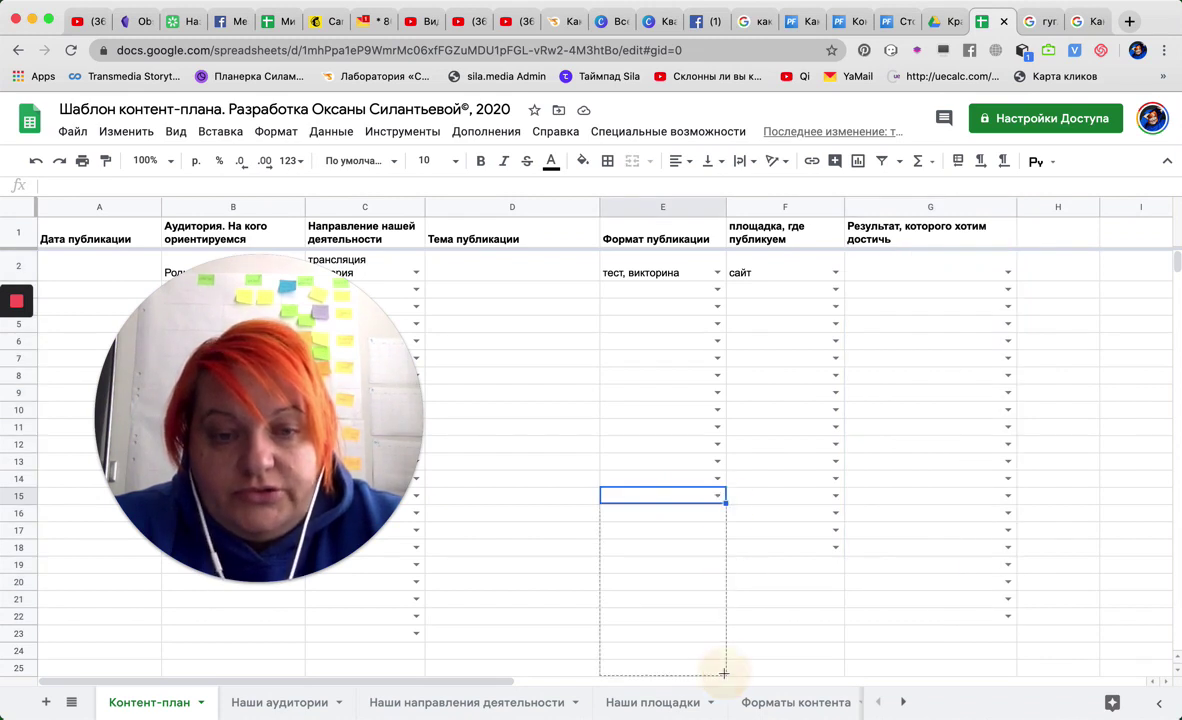
shift+click(722, 669)
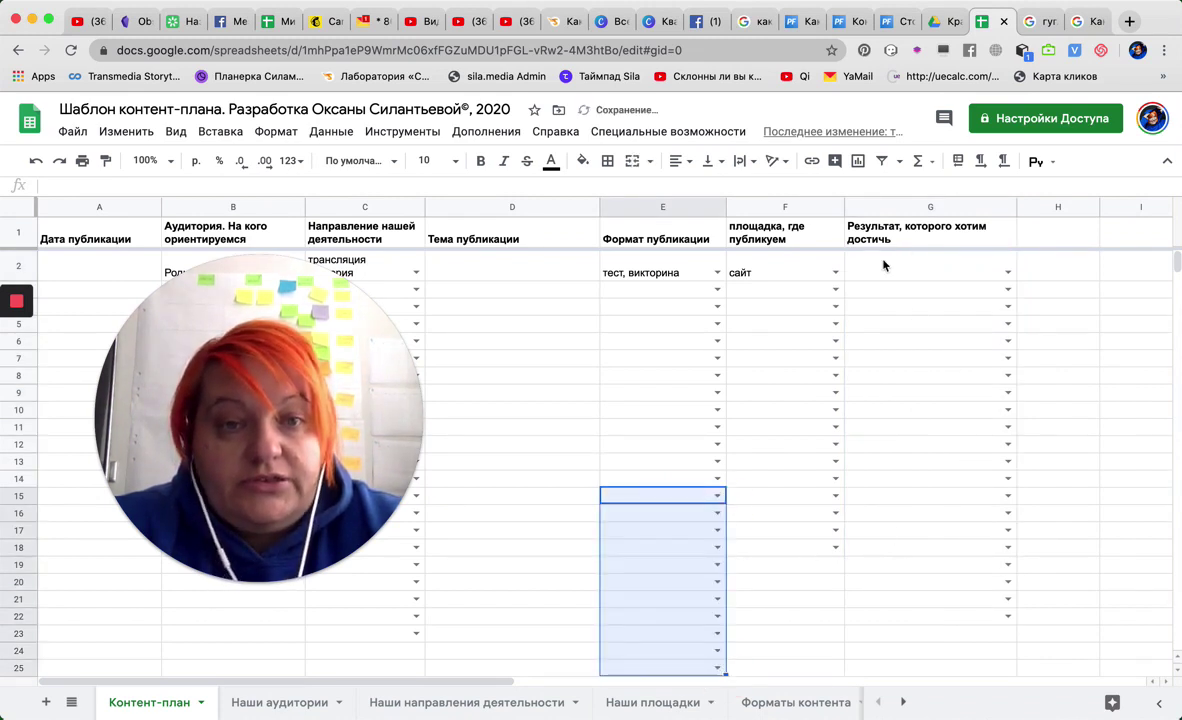
Step: Choose "покупка билета" as the desired result in cell G2, and replace that choice with "прохождение теста"
click(1008, 273)
click(926, 336)
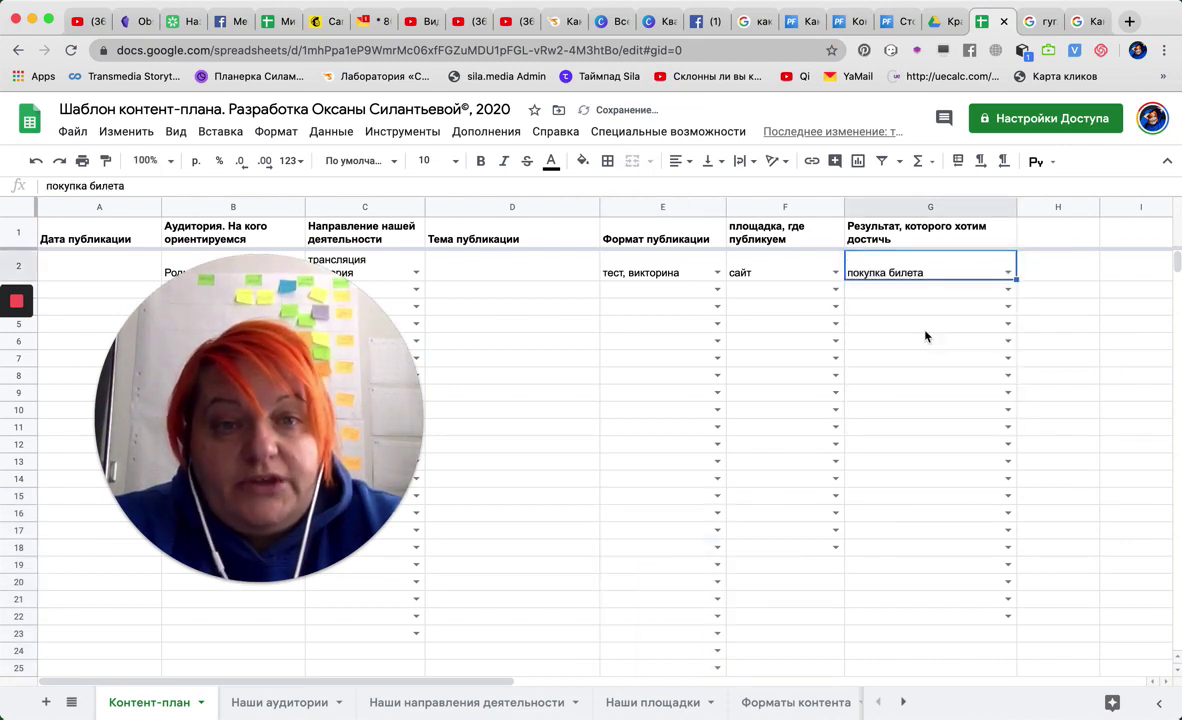
click(1008, 273)
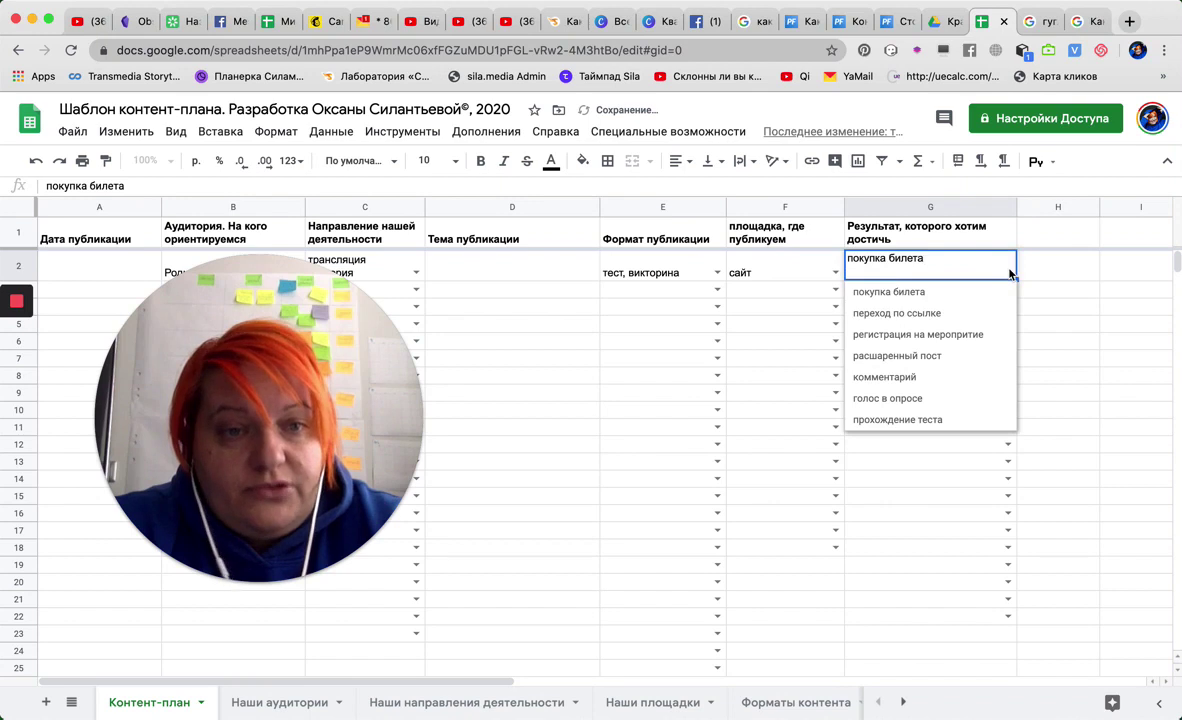
click(944, 421)
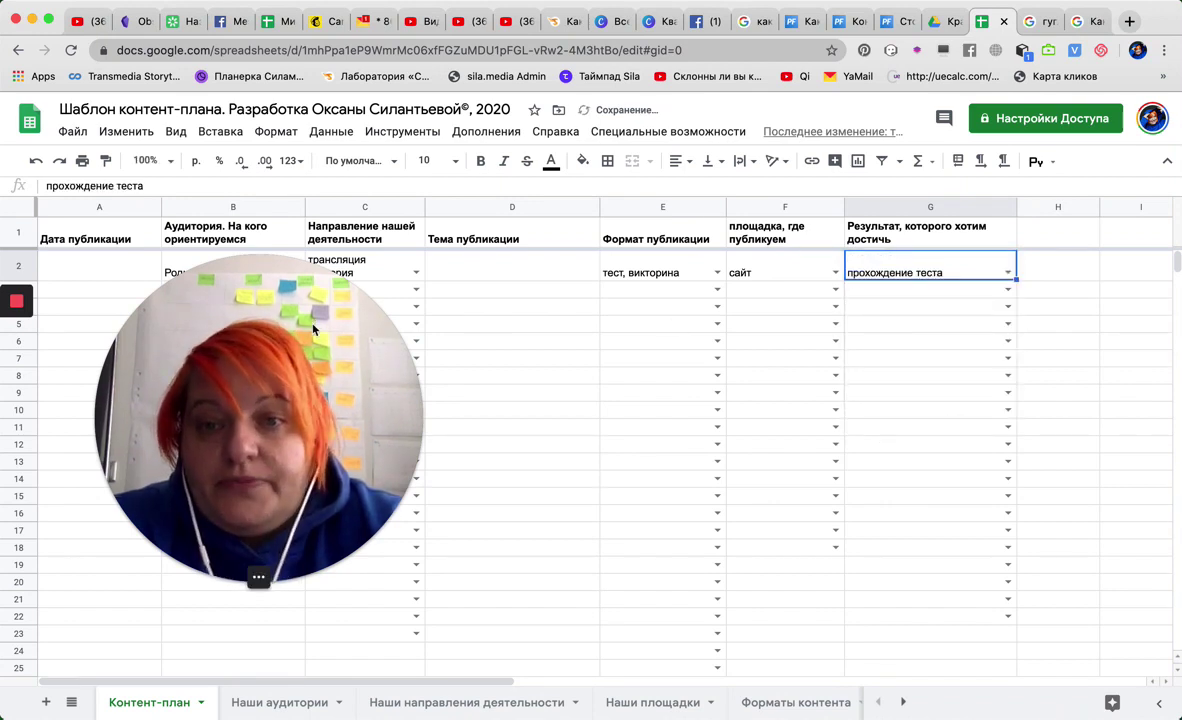
drag(313, 330, 967, 438)
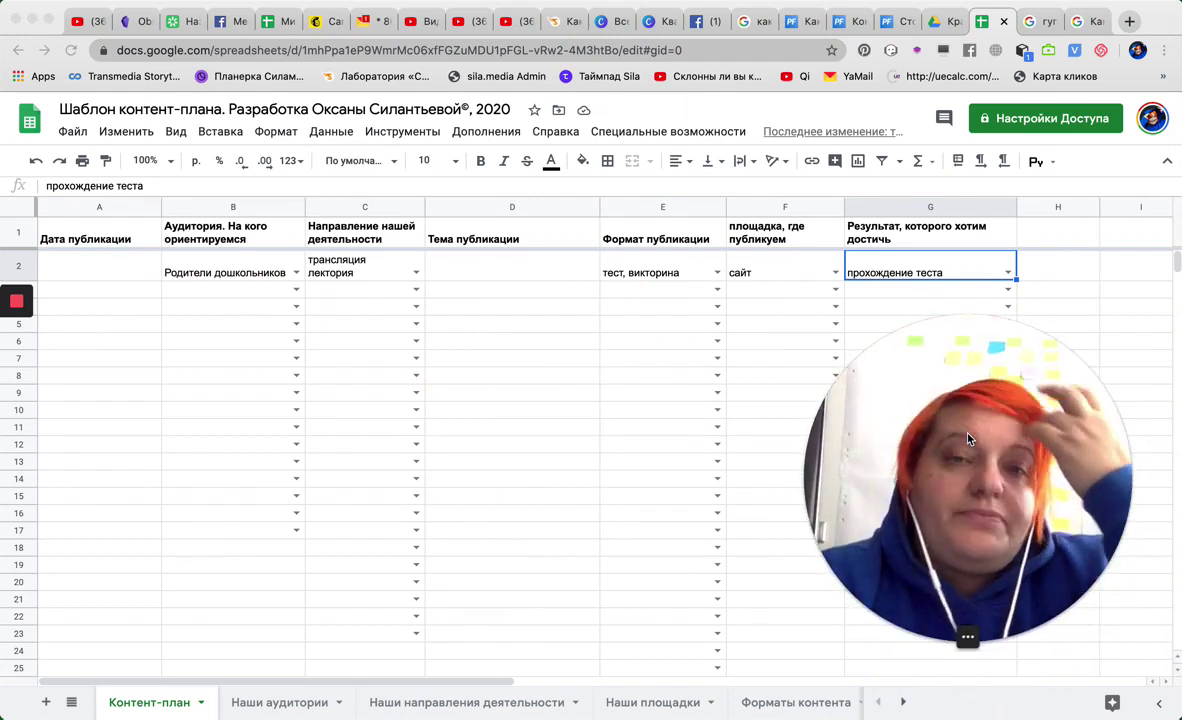